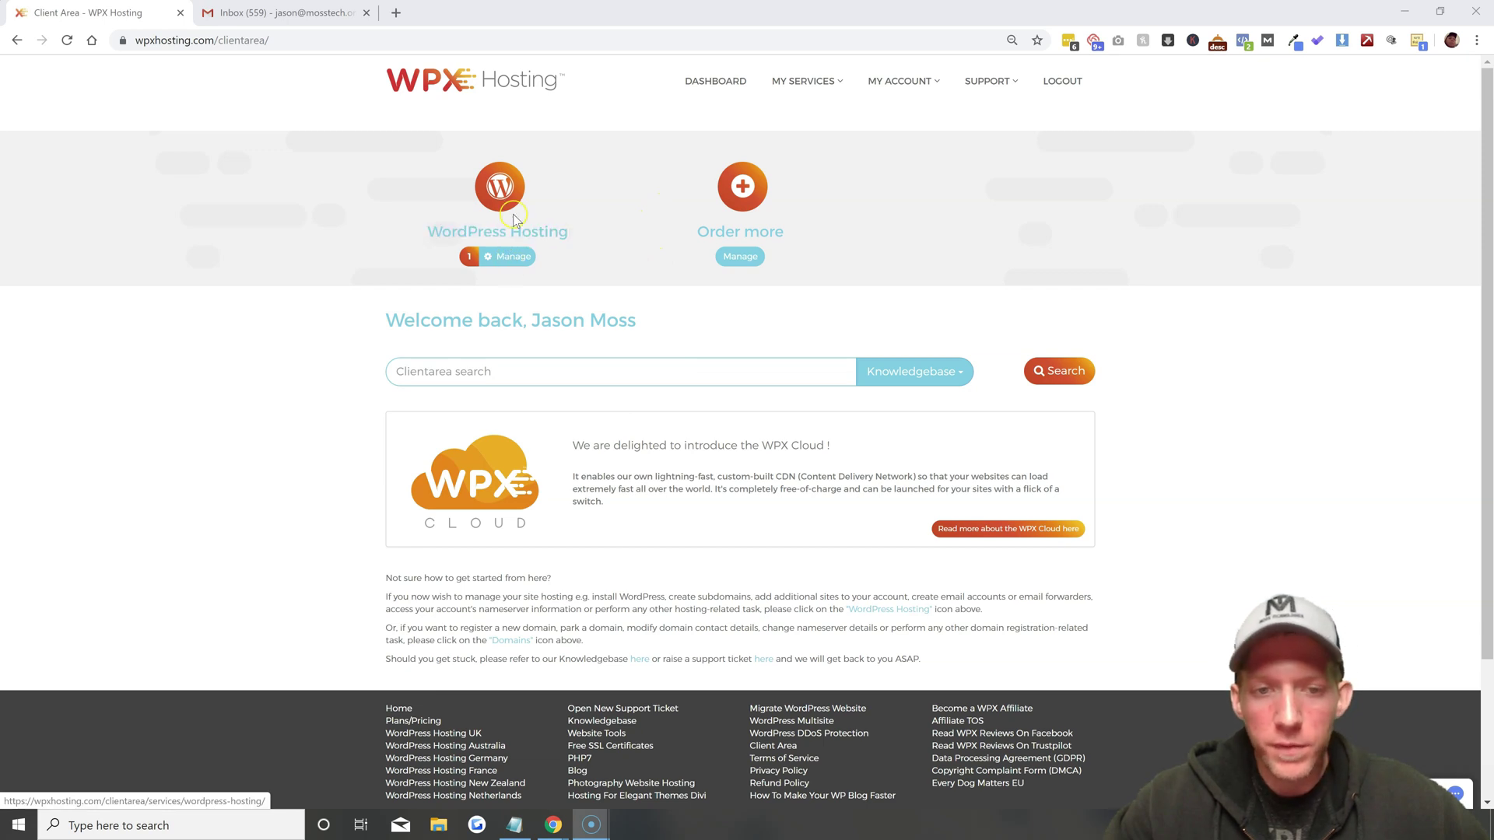
Open Service Management under WordPress Hosting to list the account's hosting services
{"action": "left_click", "coordinate": [513, 259]}
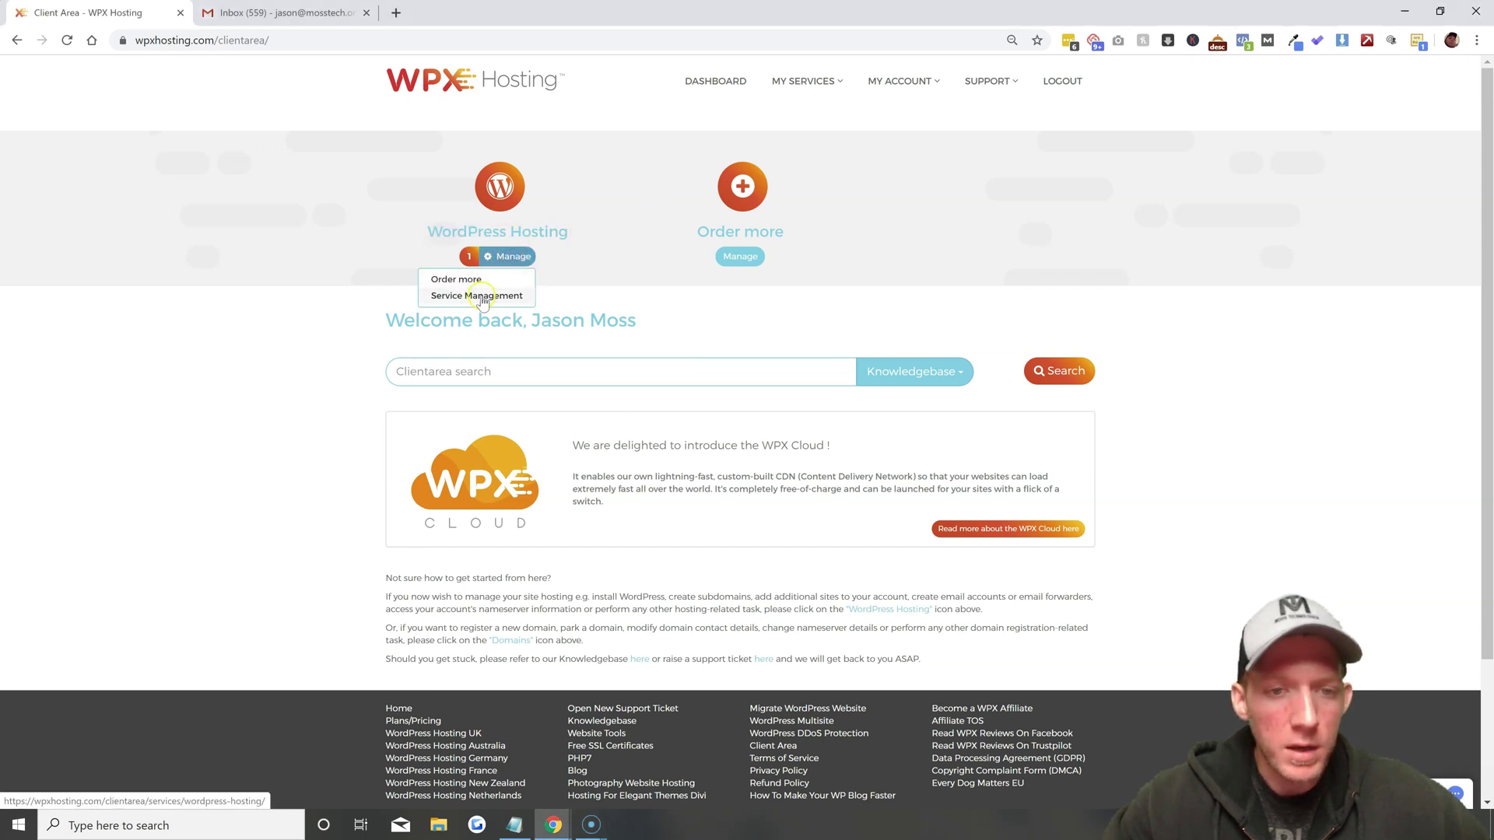
{"action": "left_click", "coordinate": [482, 296]}
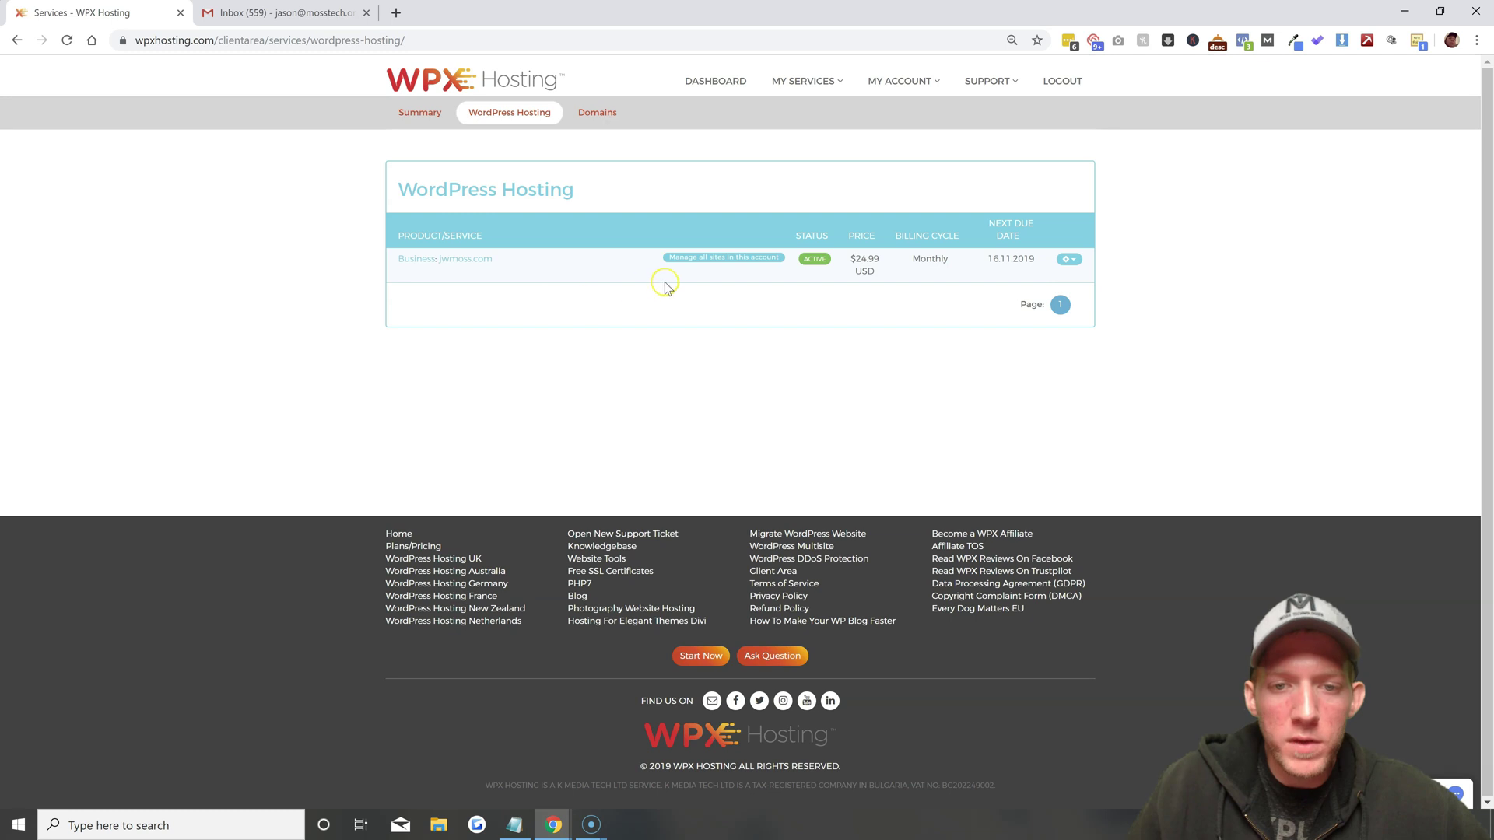
Open the Service Details for the jwmoss.com Business plan via 'Manage all sites in this account'
{"action": "left_click", "coordinate": [719, 263]}
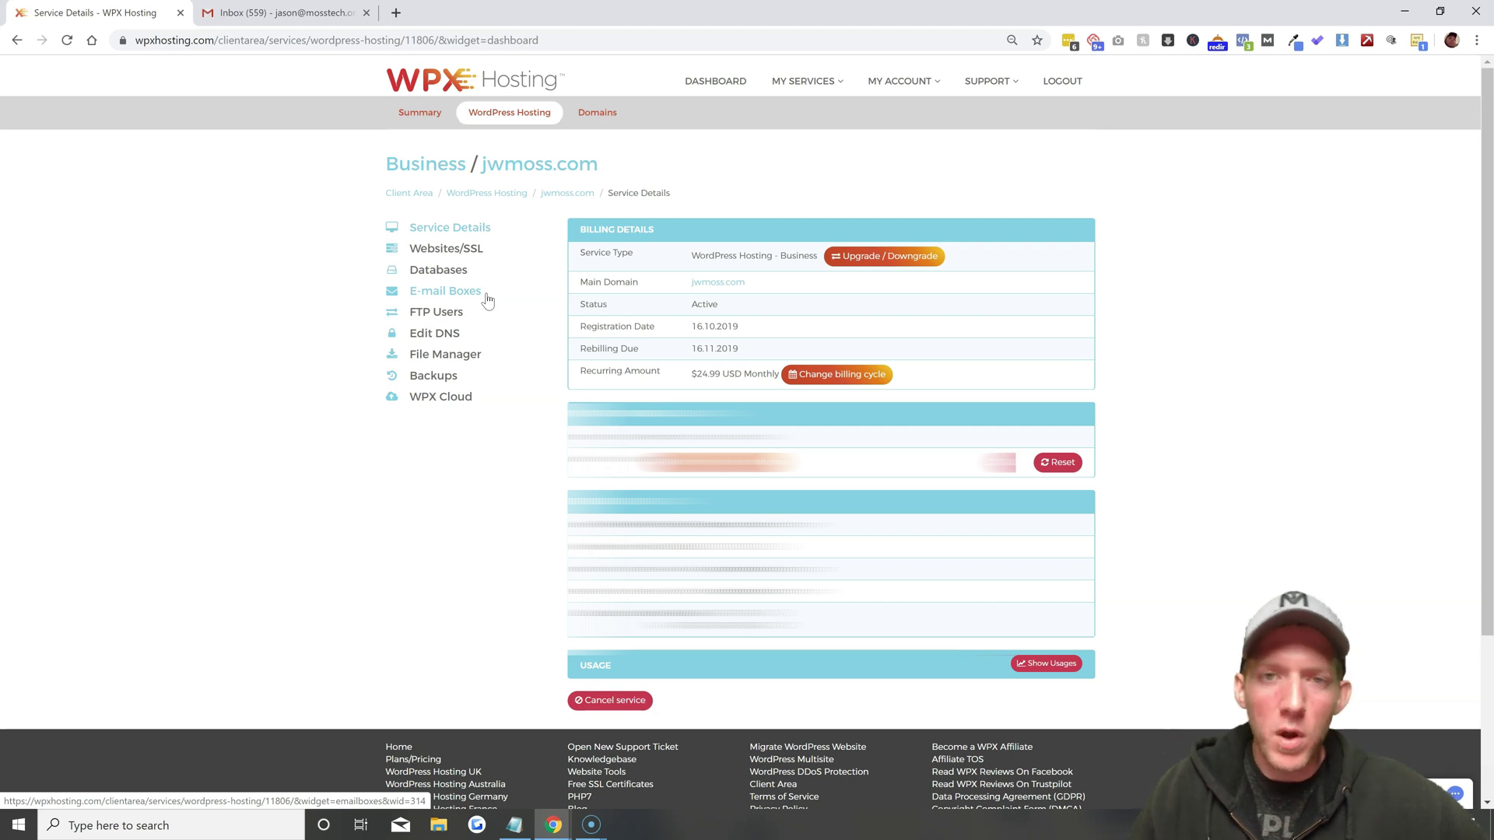
Add a new e-mail box on jwmoss.com, entering its mailbox name and the owner's real name
{"action": "left_click", "coordinate": [436, 296]}
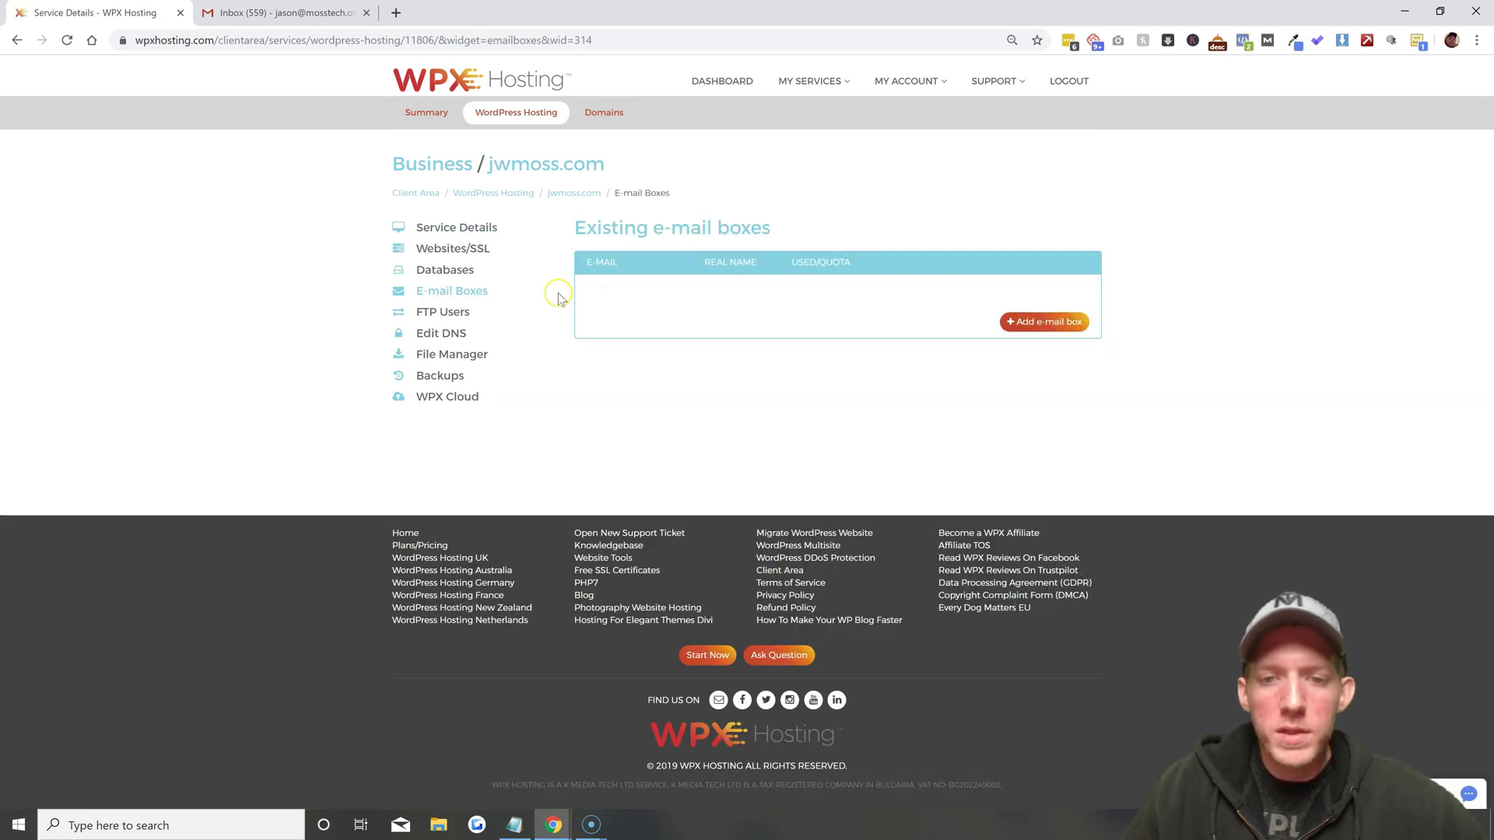
{"action": "left_click", "coordinate": [929, 267]}
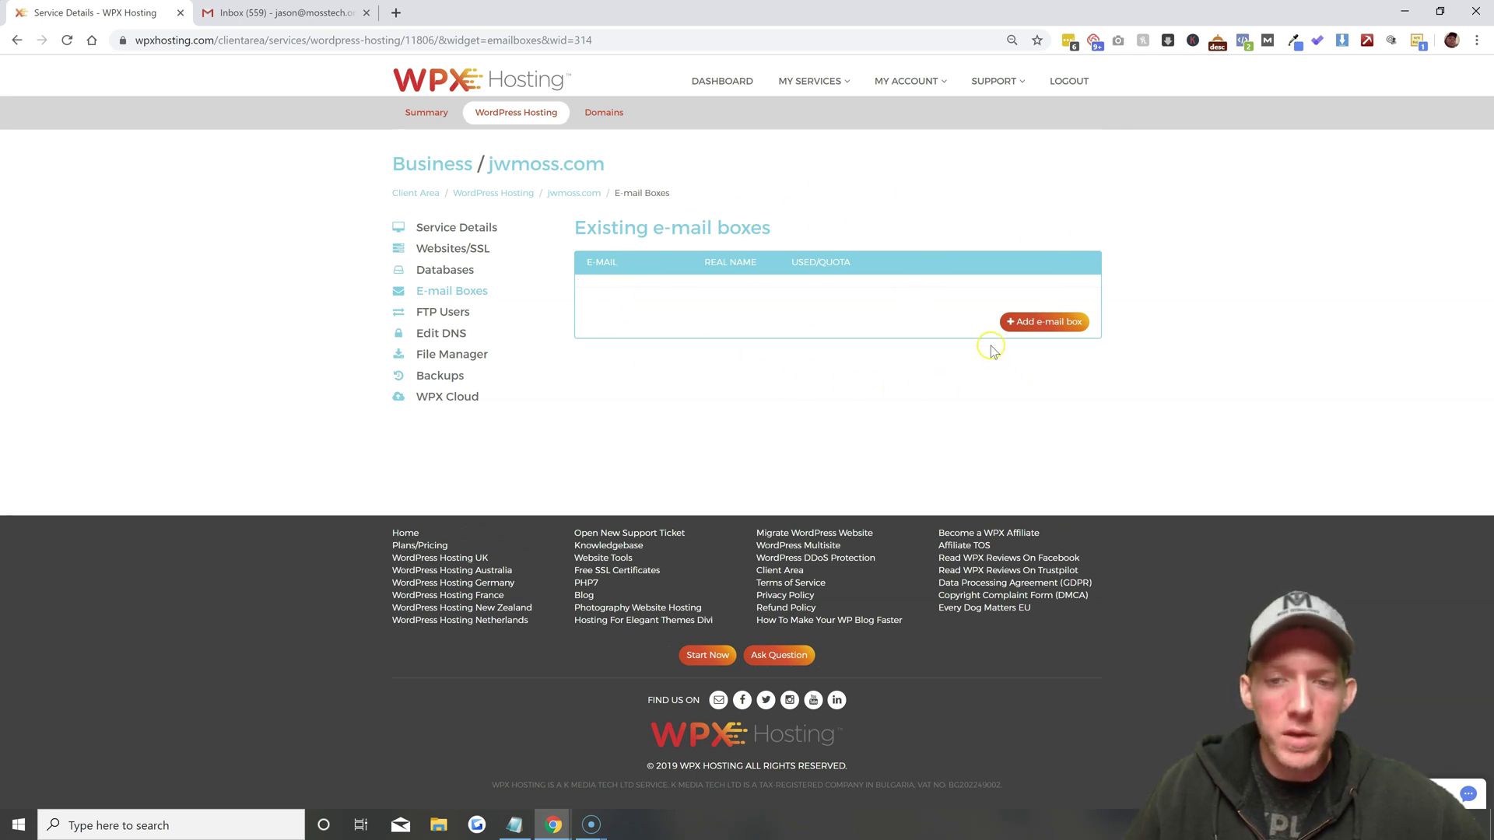
{"action": "left_click", "coordinate": [1038, 326]}
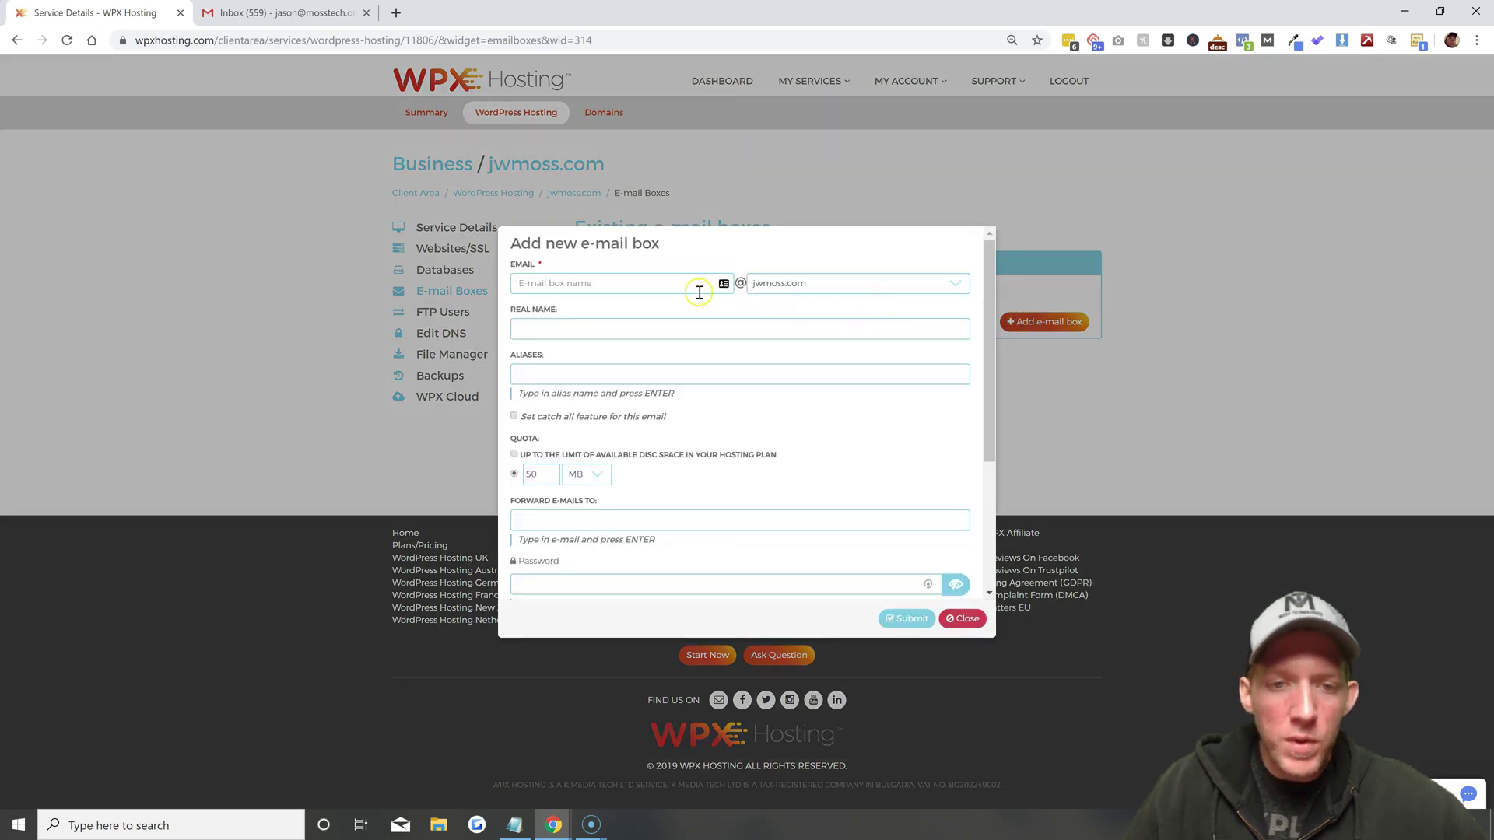
{"action": "left_click", "coordinate": [677, 287]}
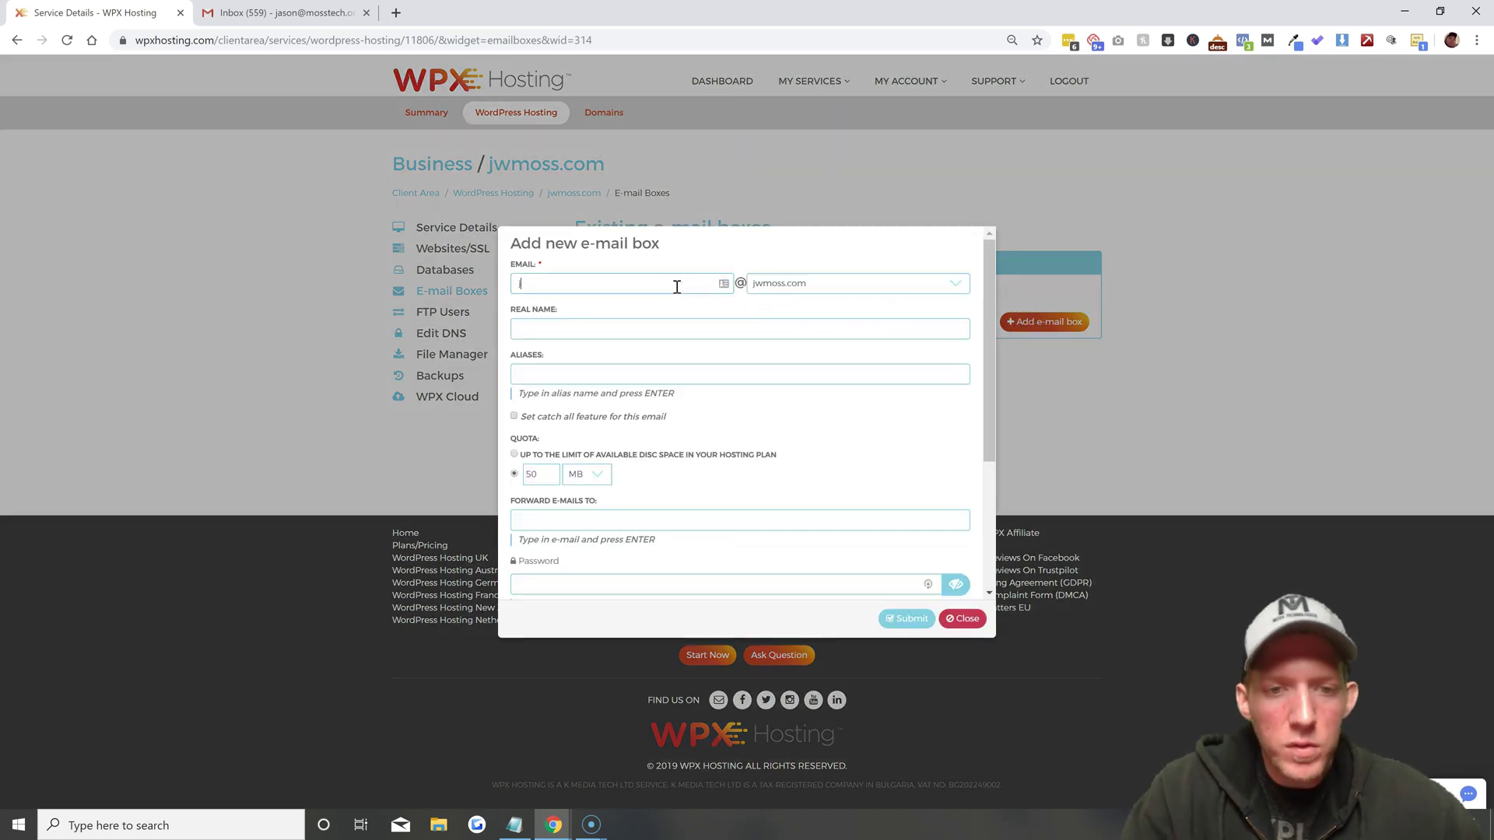
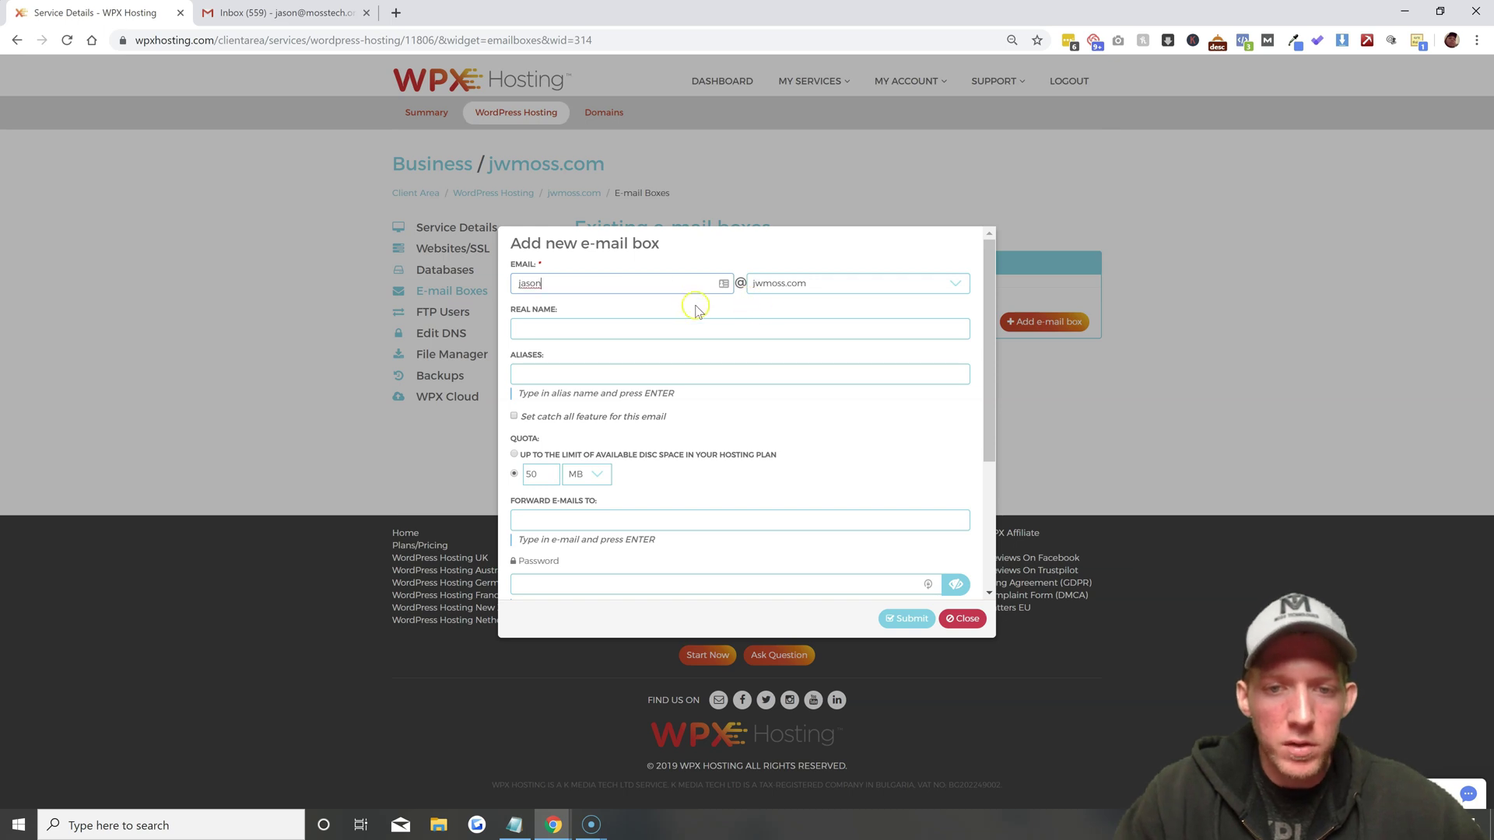
{"action": "left_click", "coordinate": [740, 295]}
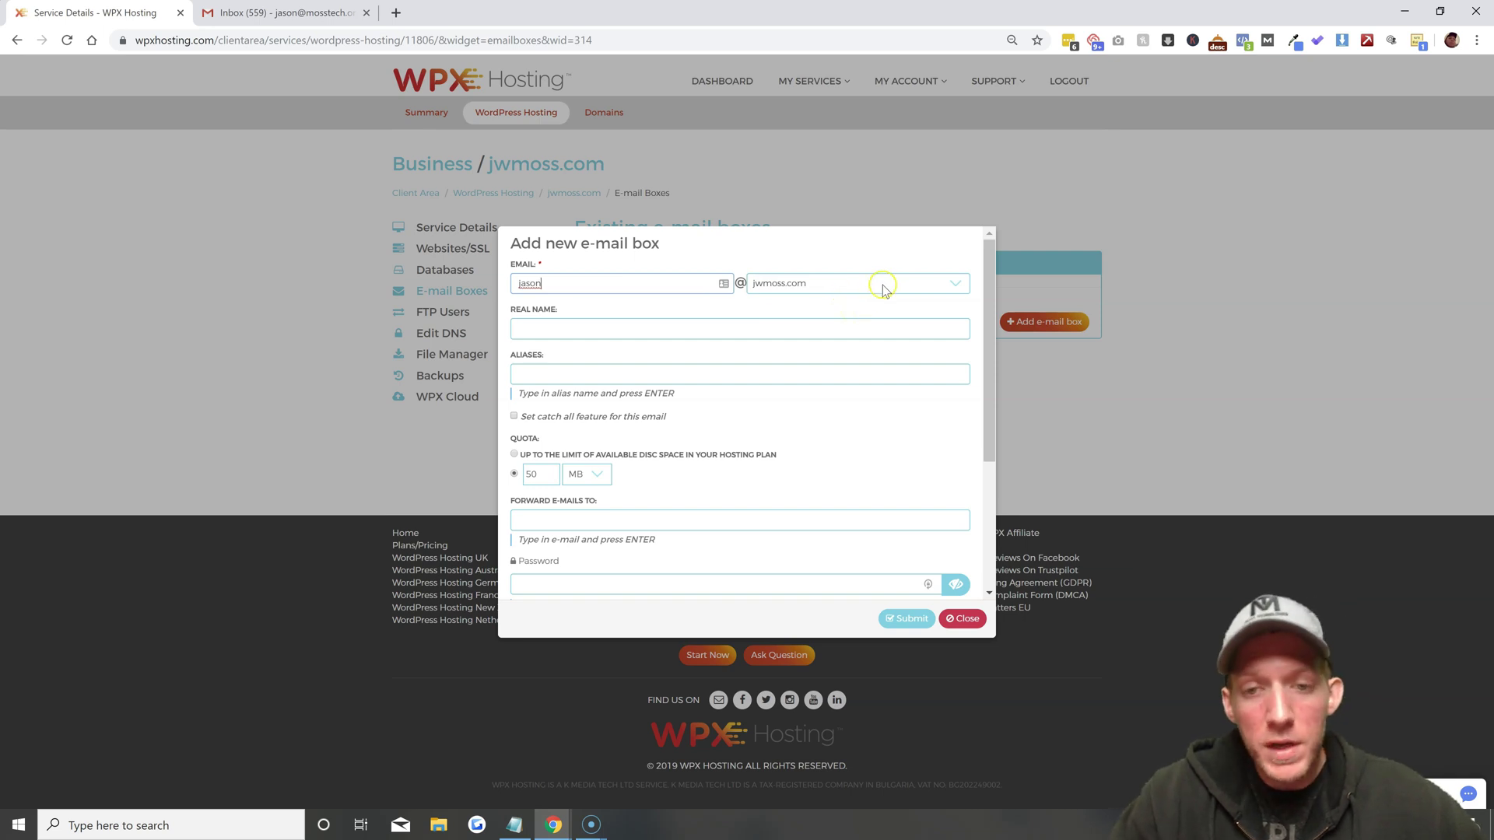
{"action": "left_click", "coordinate": [915, 285]}
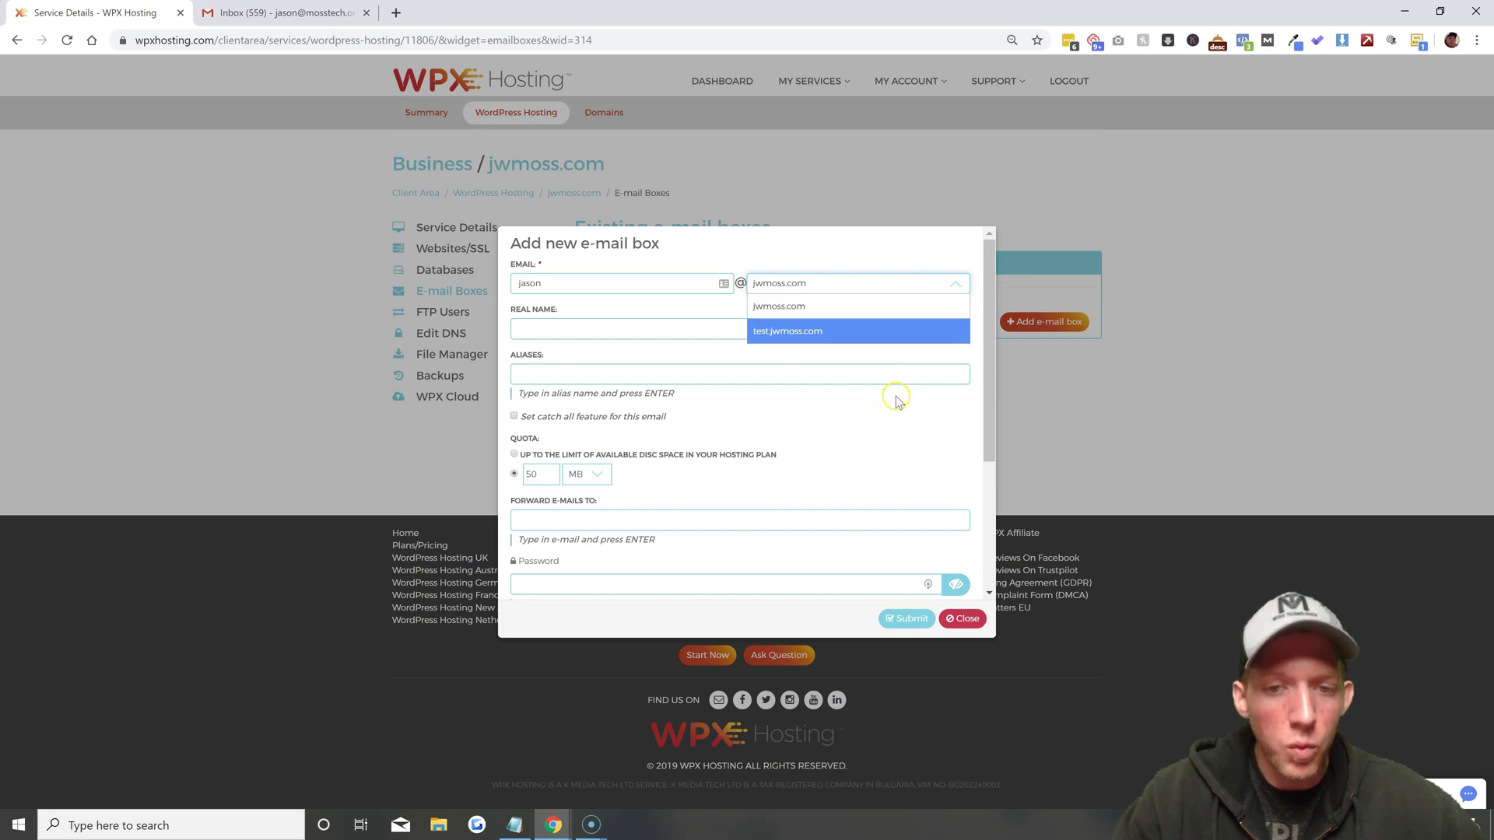
{"action": "left_click", "coordinate": [782, 307]}
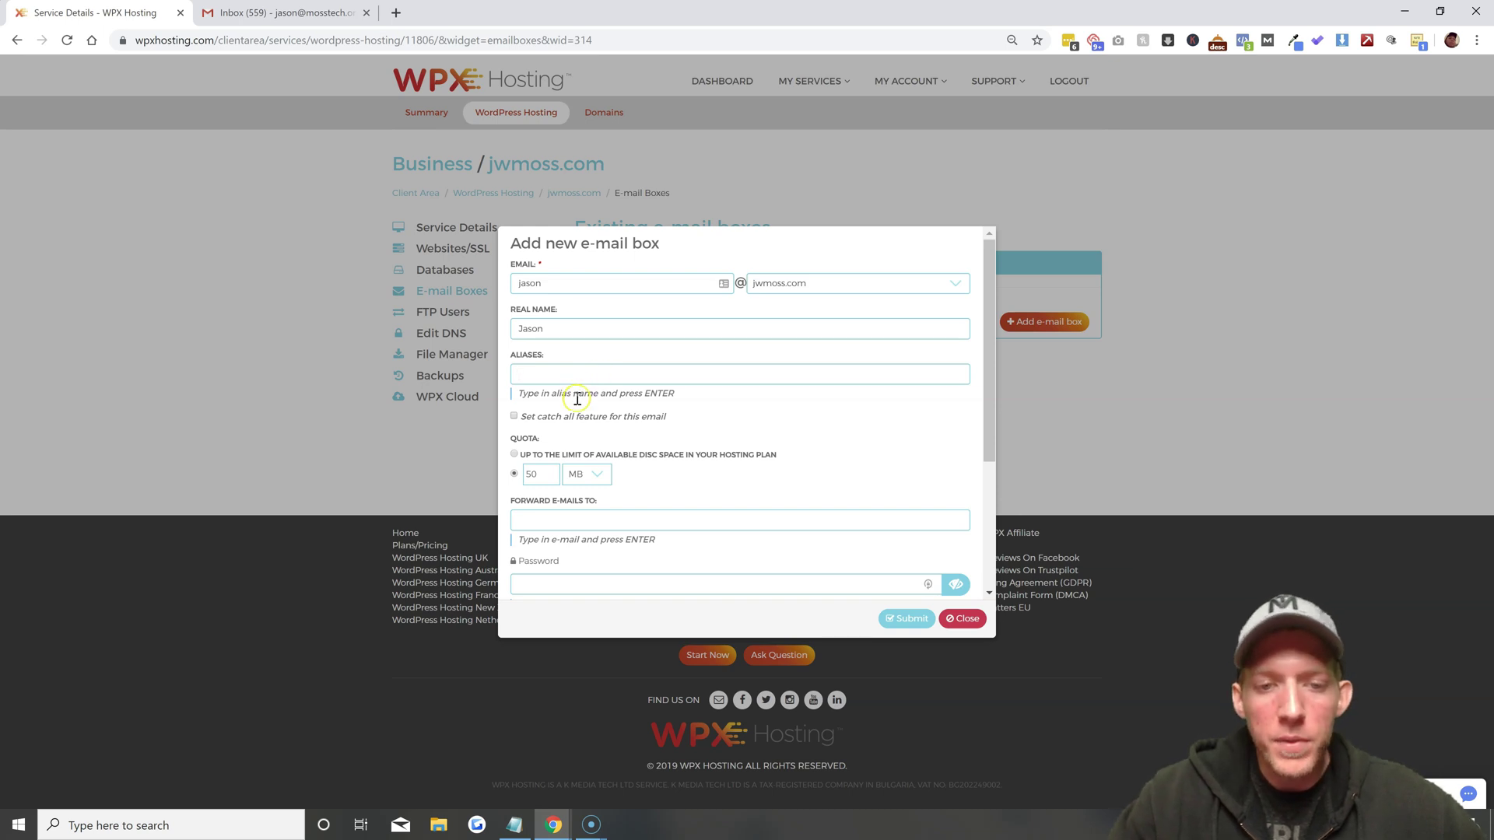
{"action": "key", "text": "Tab"}
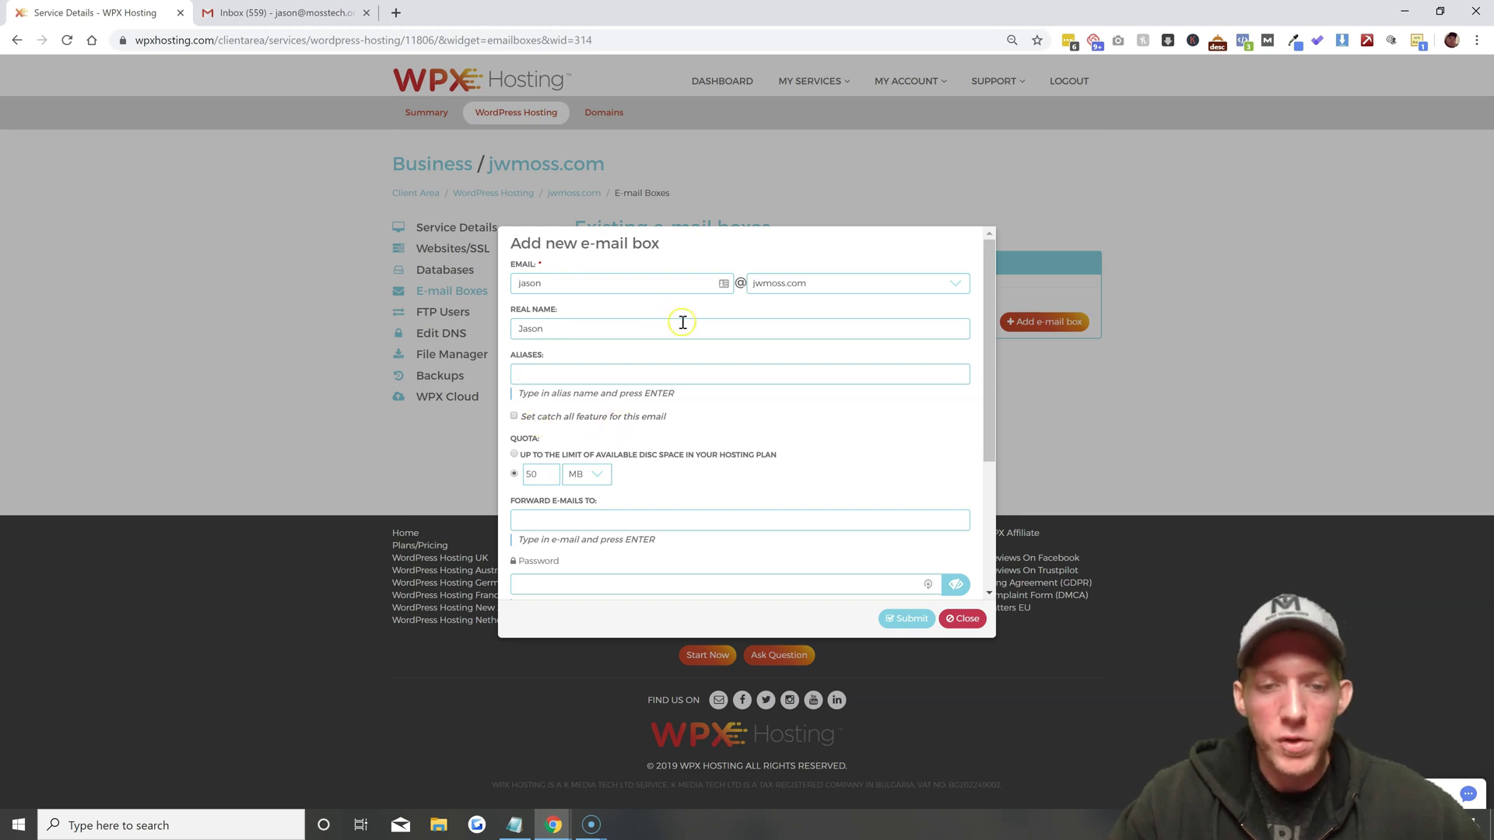
Enable catch-all for the new mailbox and remove stray text after the real name
{"action": "left_click", "coordinate": [514, 418]}
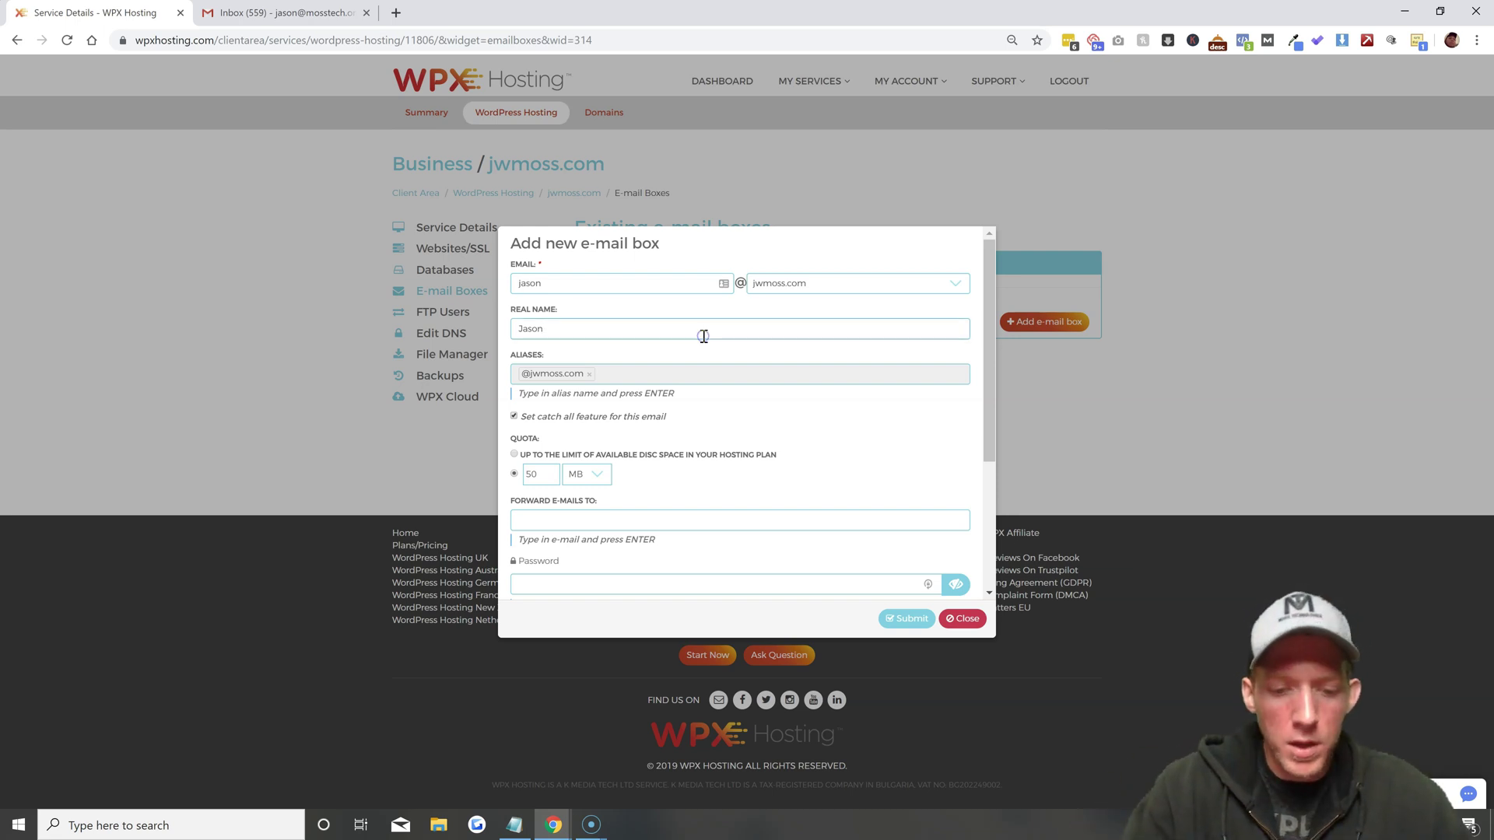
{"action": "type", "text": "also"}
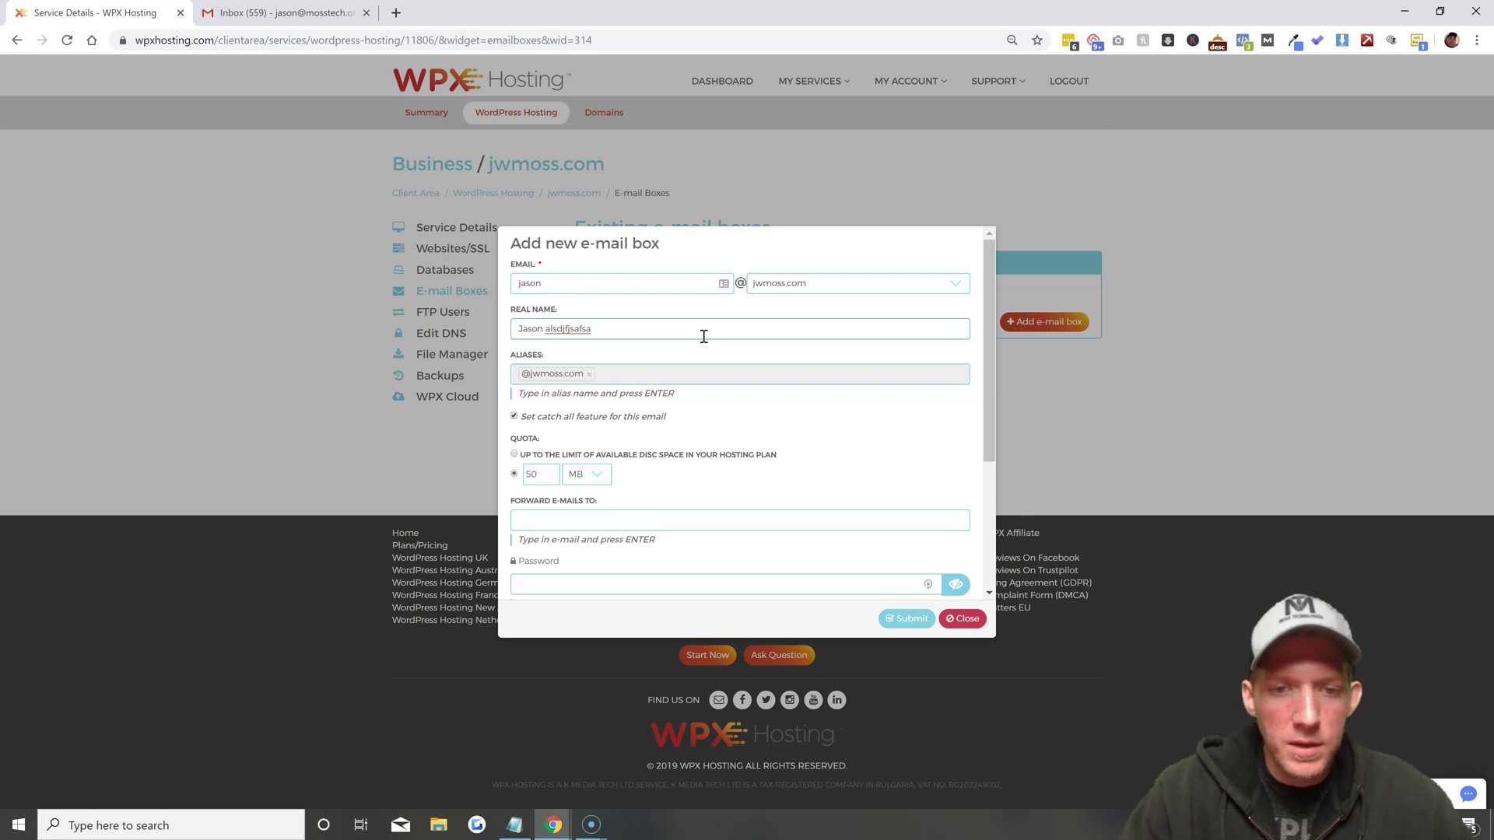
{"action": "key", "text": "BackSpace"}
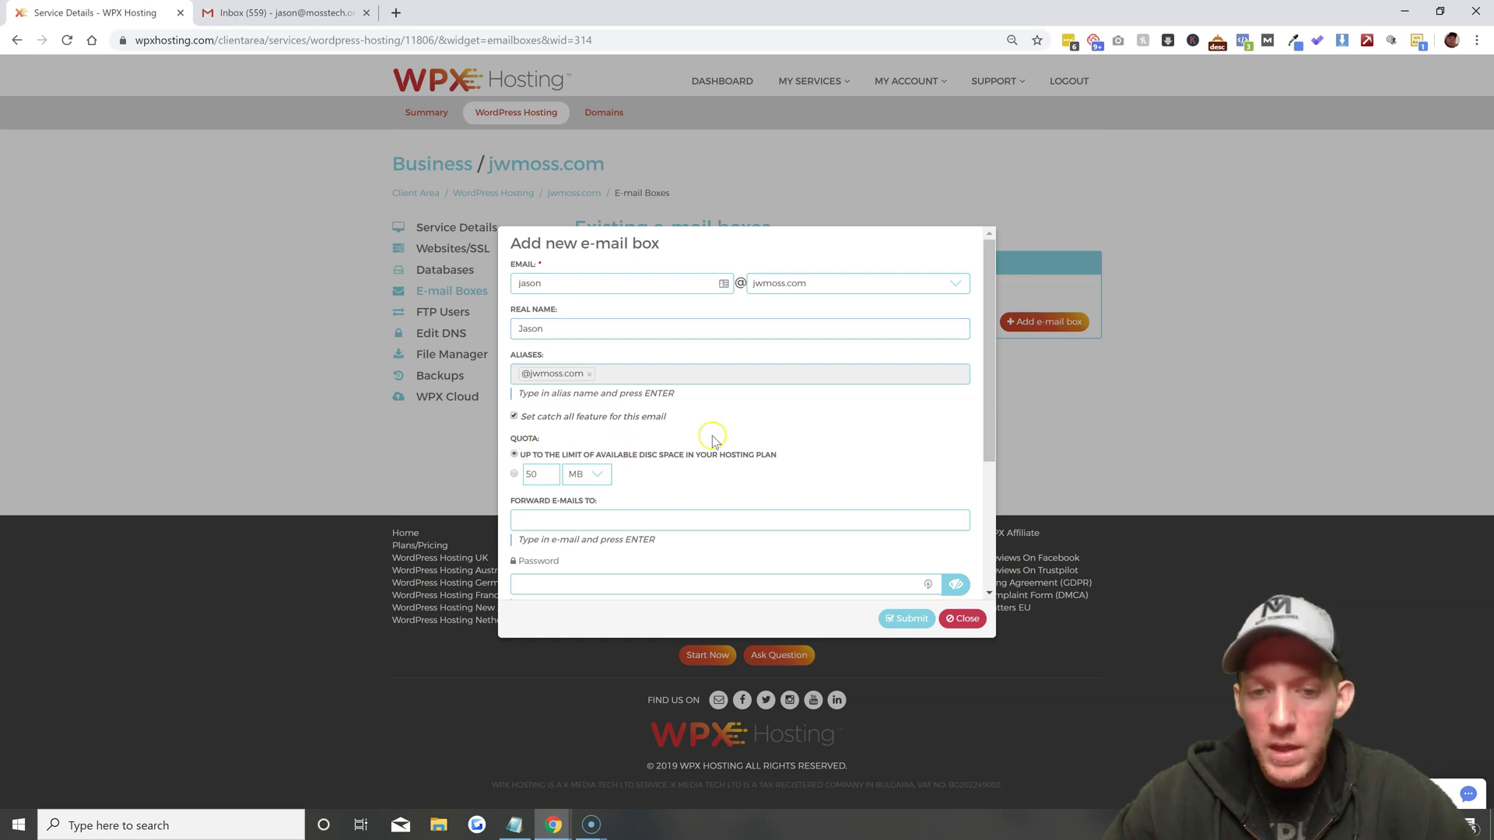
Enter an outside forwarding address for the new mailbox
{"action": "scroll", "coordinate": [751, 437], "scroll_direction": "down", "scroll_amount": 1}
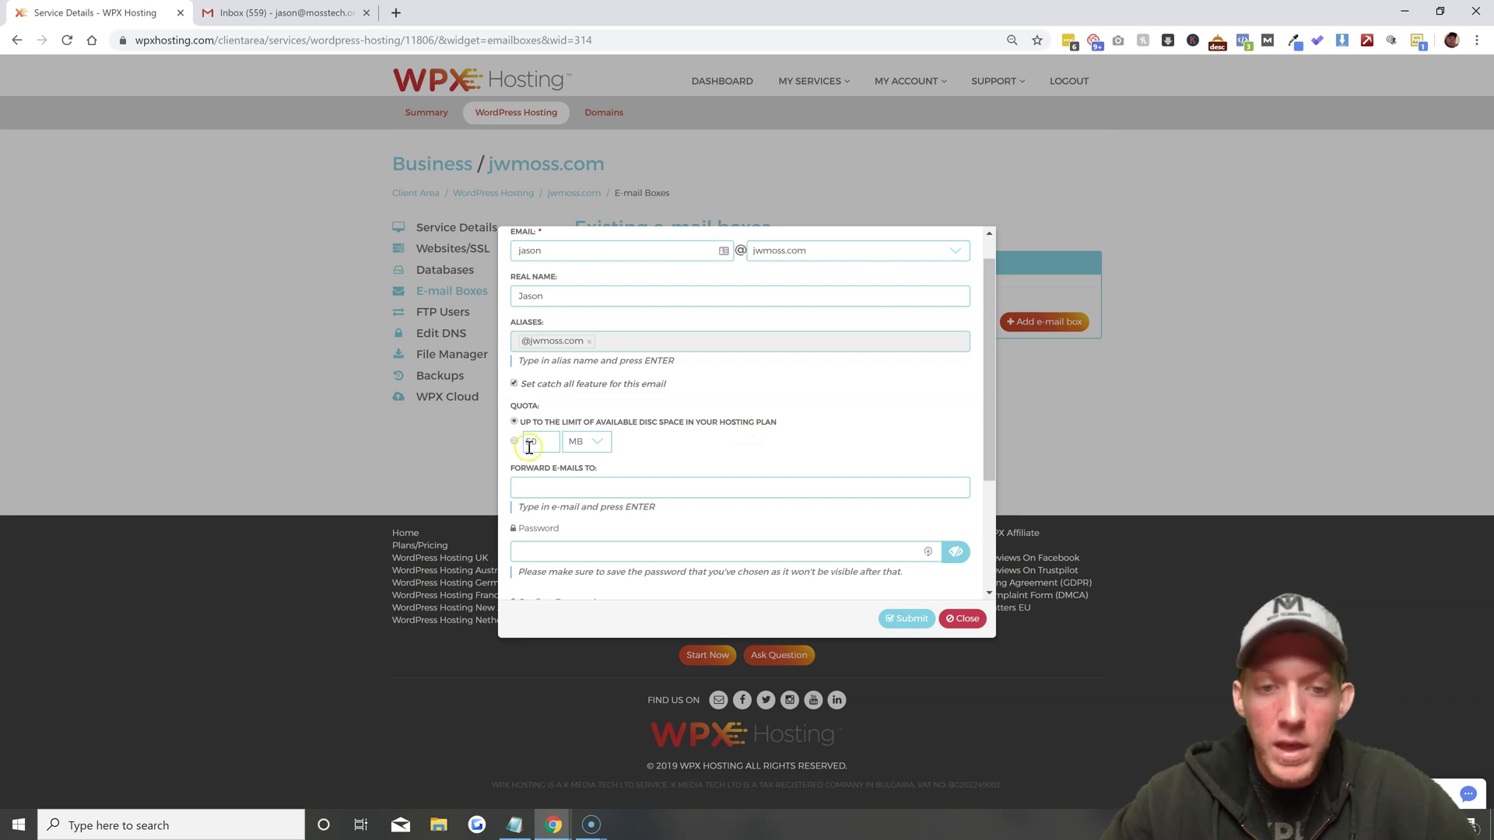
{"action": "scroll", "coordinate": [675, 459], "scroll_direction": "down", "scroll_amount": 2}
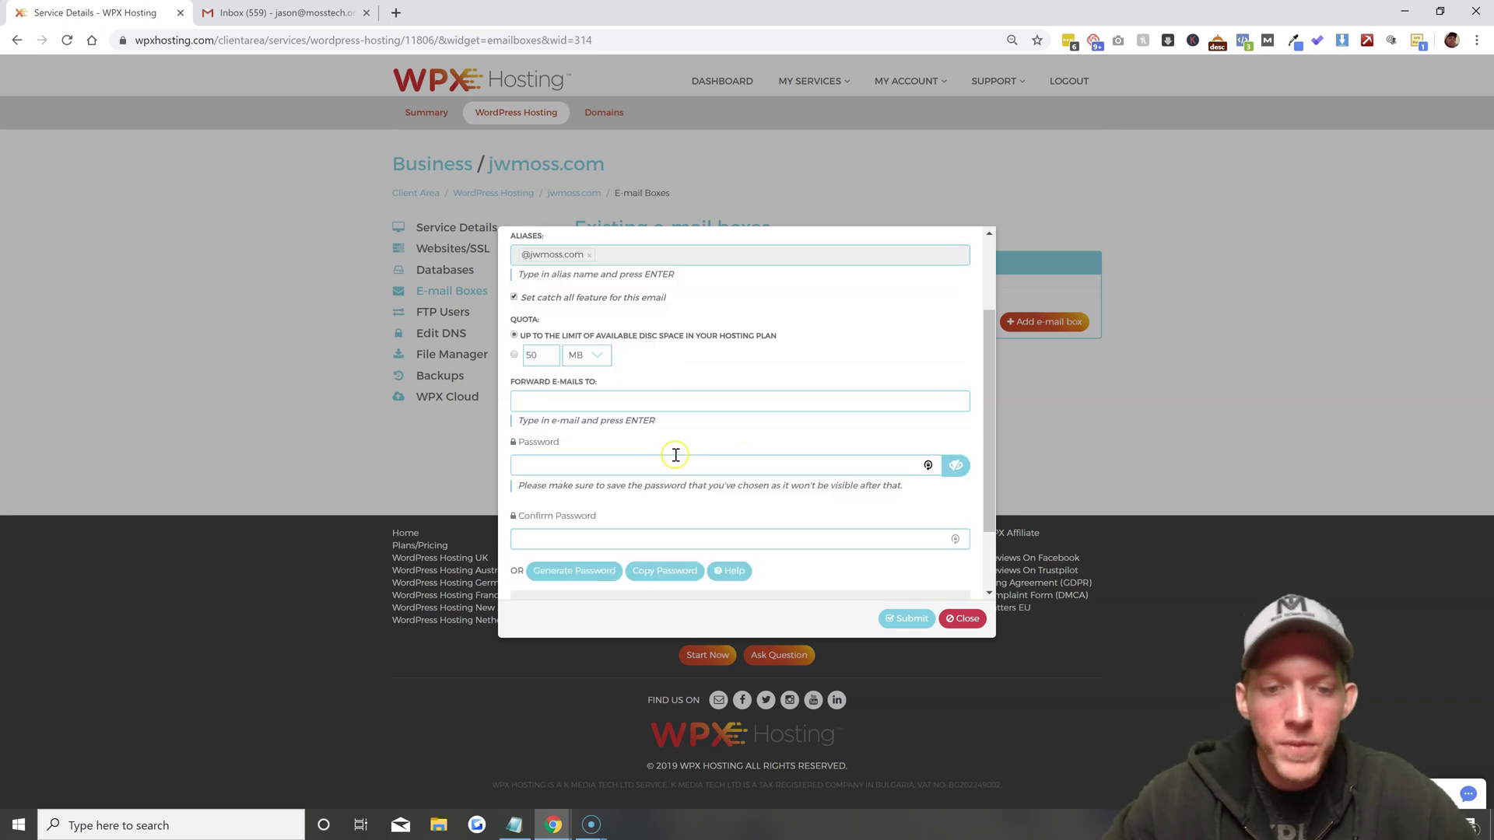
{"action": "left_click", "coordinate": [651, 400]}
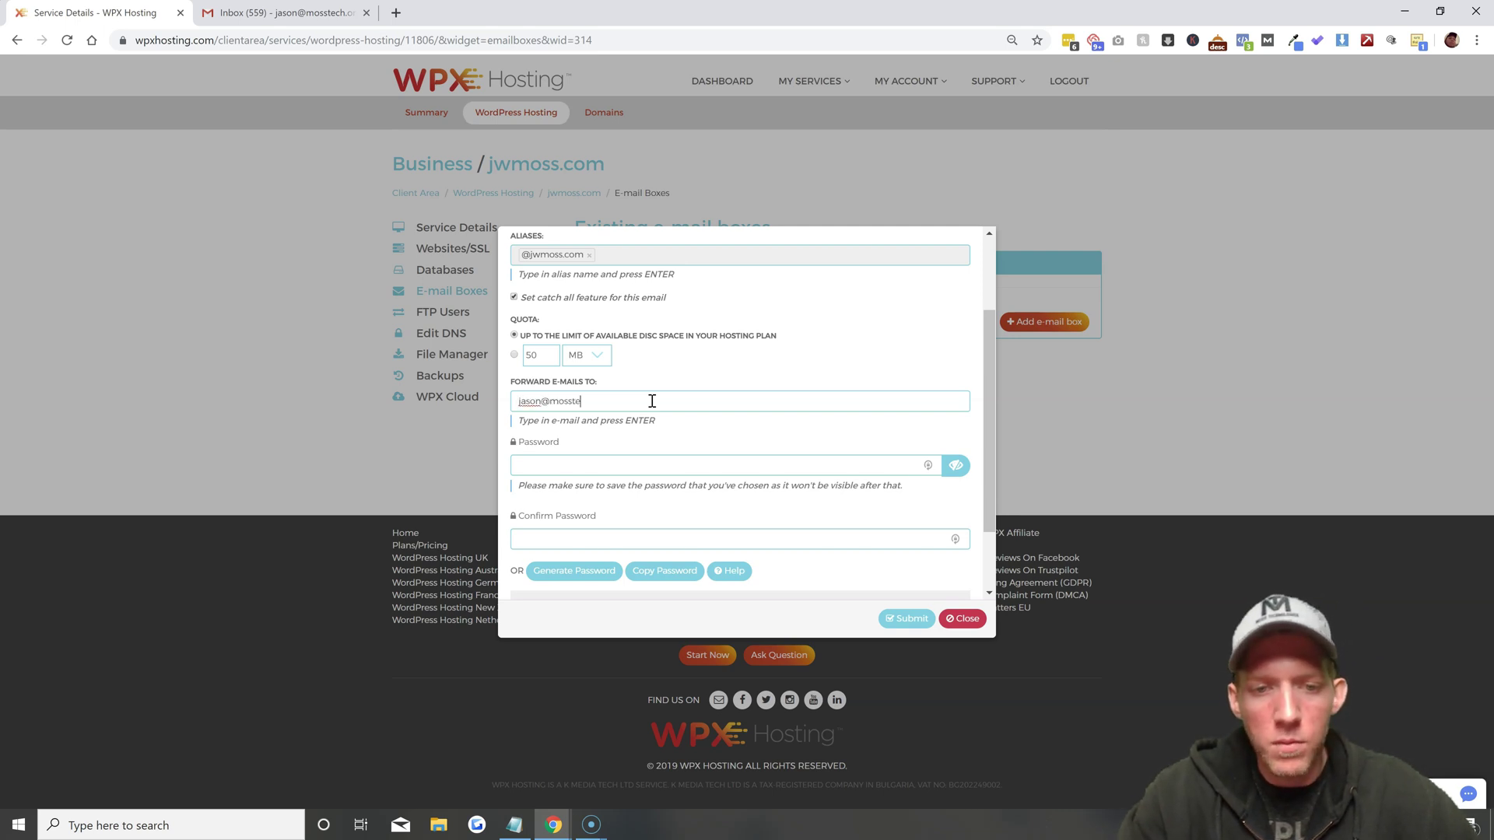
{"action": "type", "text": "ch.org"}
{"action": "left_click", "coordinate": [636, 428]}
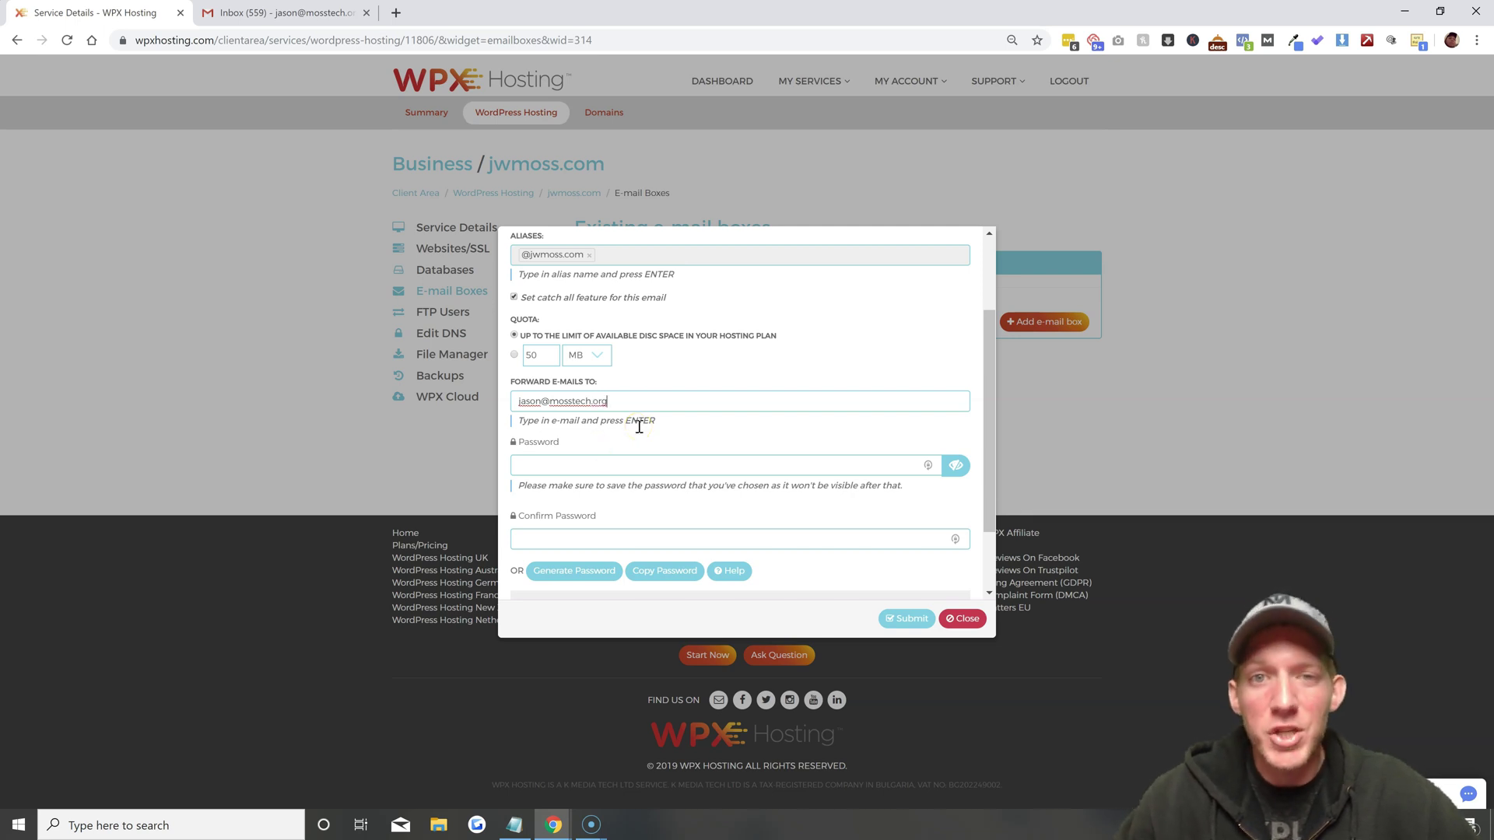
Generate a random mailbox password and copy it to the clipboard
{"action": "scroll", "coordinate": [656, 428], "scroll_direction": "down", "scroll_amount": 1}
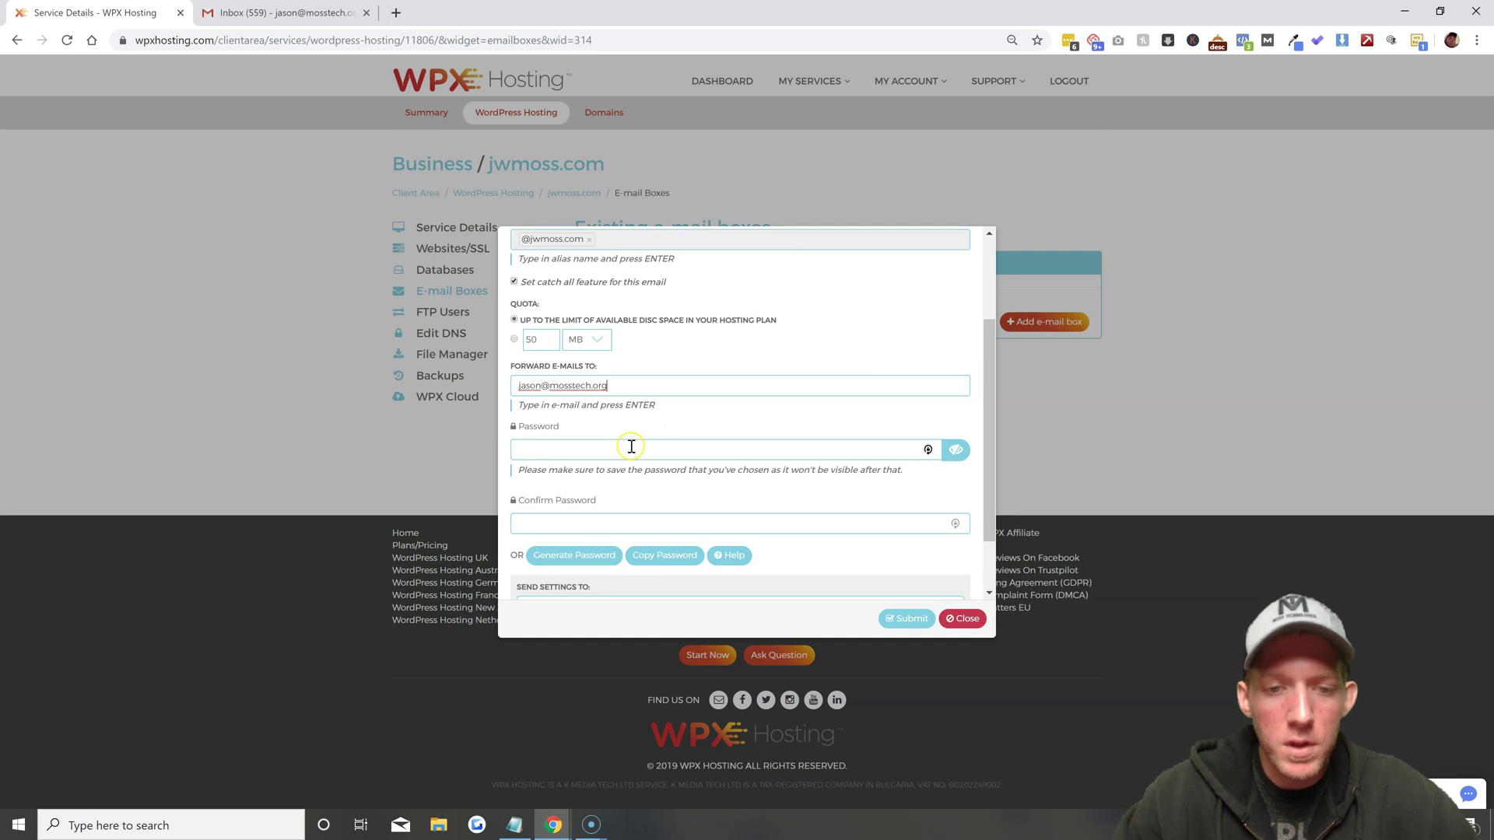
{"action": "left_click", "coordinate": [631, 448]}
{"action": "left_click", "coordinate": [917, 459]}
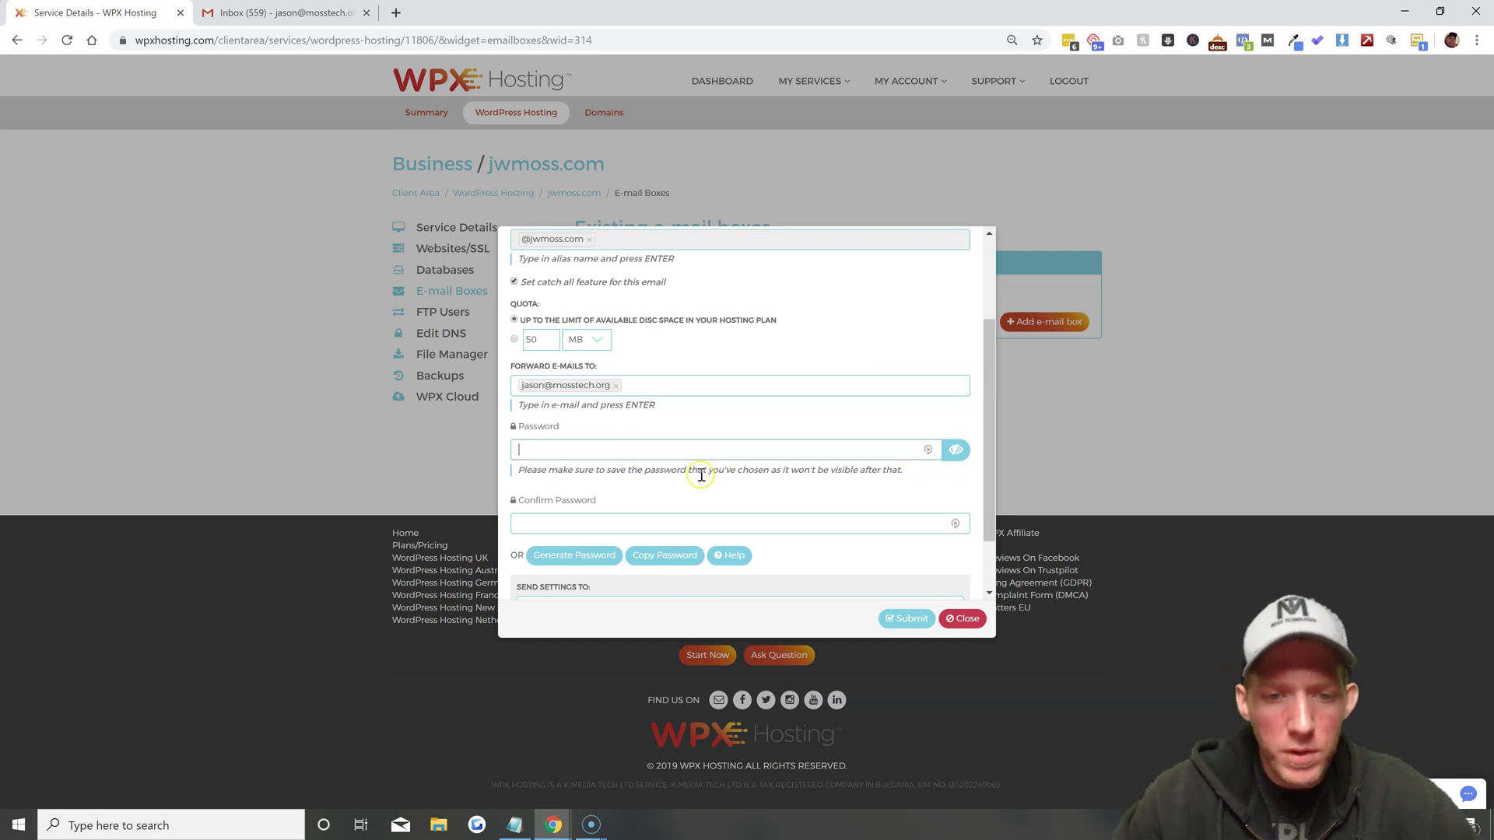
{"action": "scroll", "coordinate": [701, 475], "scroll_direction": "down", "scroll_amount": 1}
{"action": "left_click", "coordinate": [574, 518]}
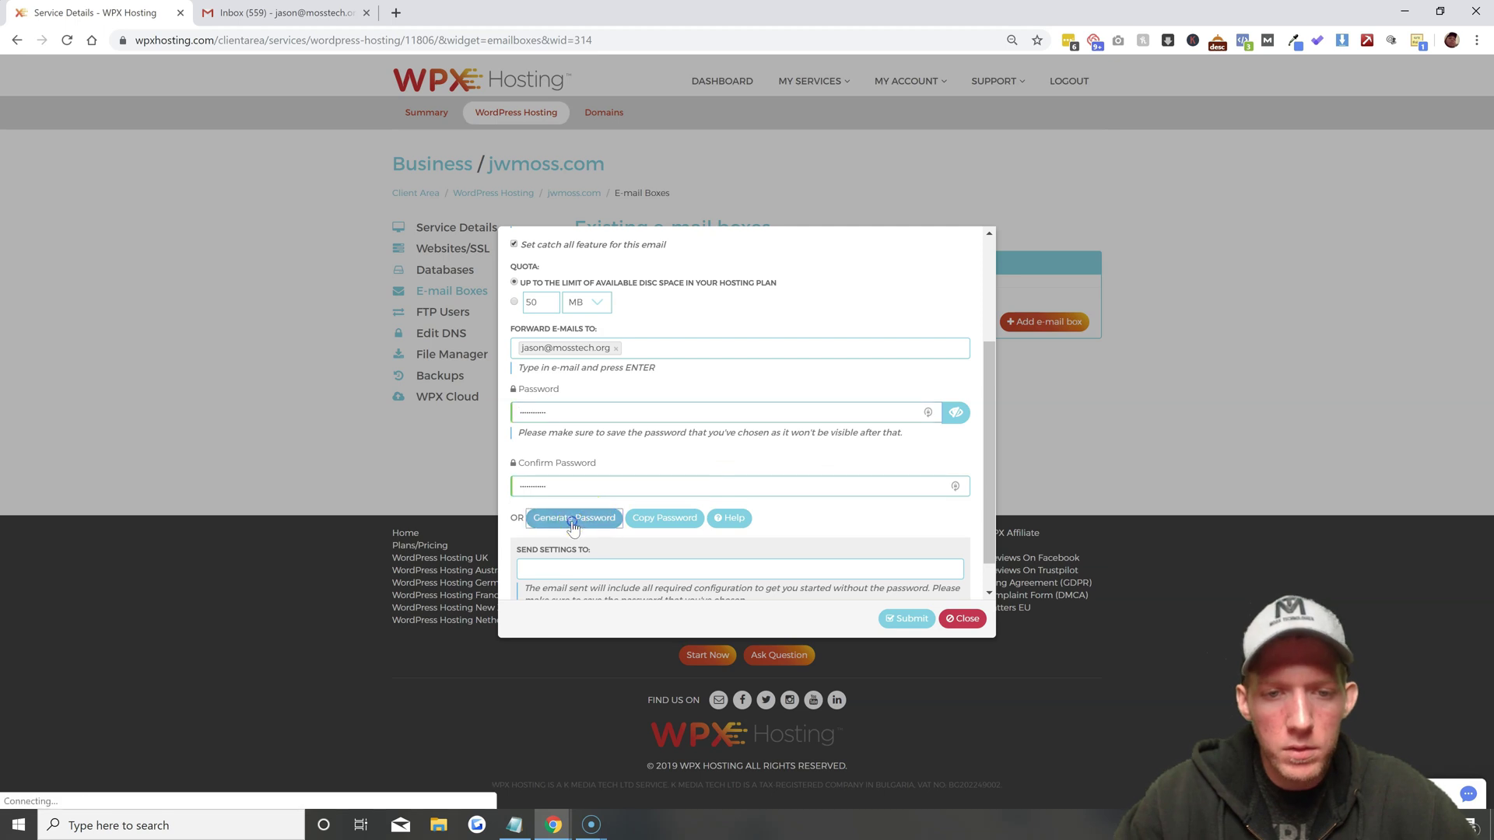
{"action": "left_click", "coordinate": [667, 520]}
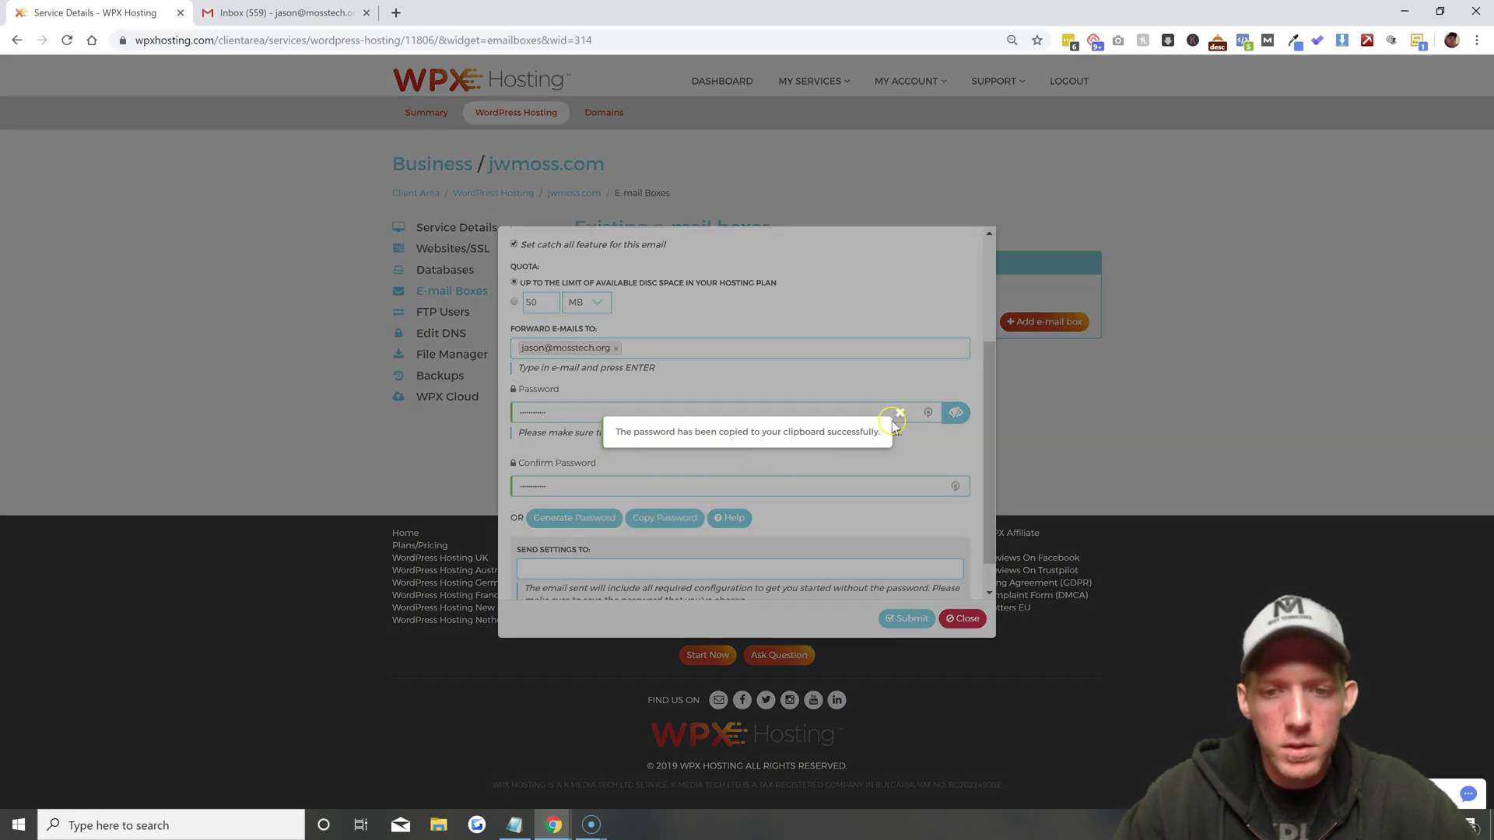
{"action": "left_click", "coordinate": [900, 413]}
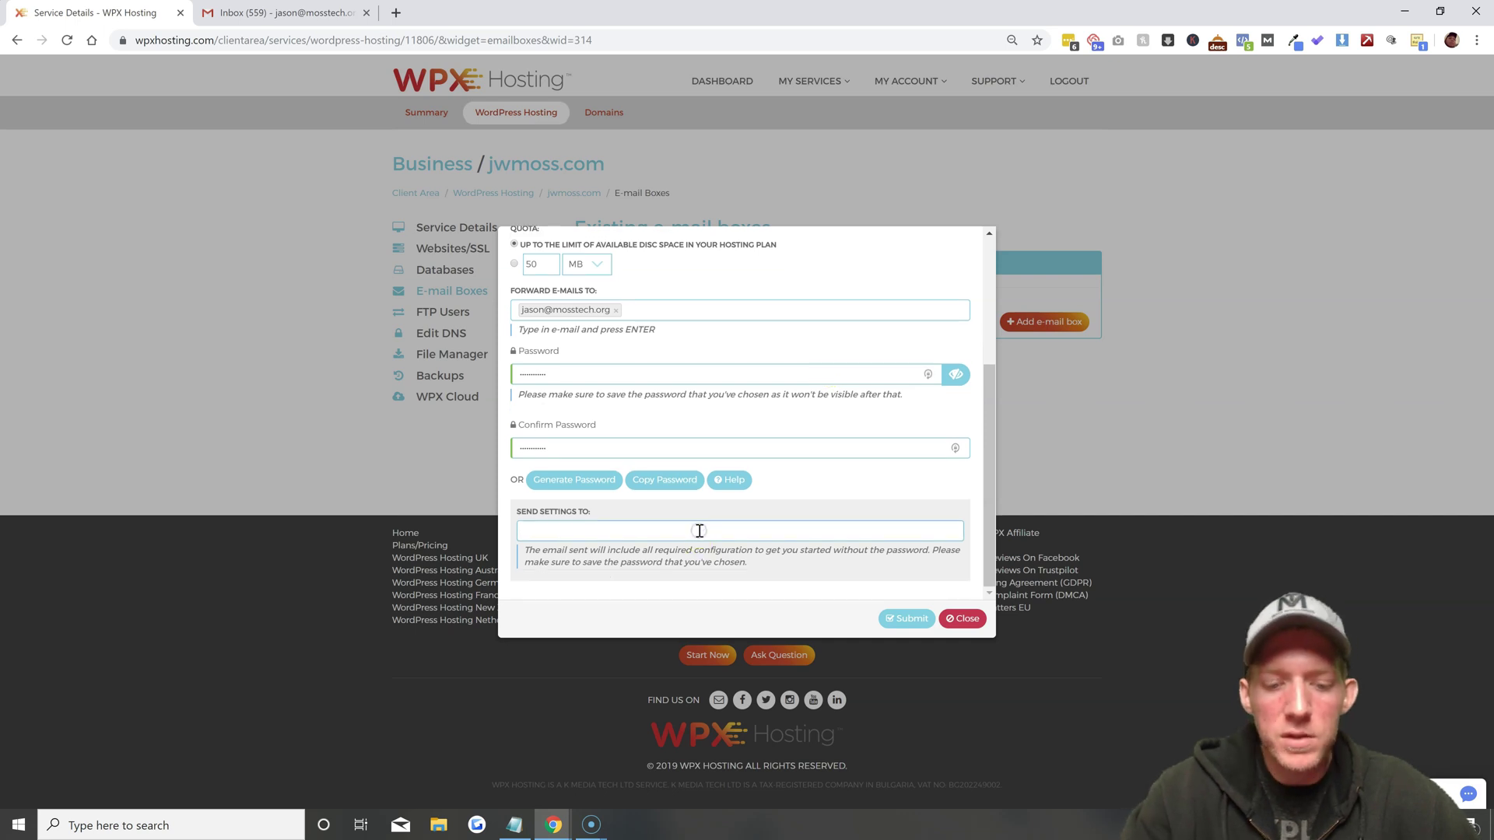
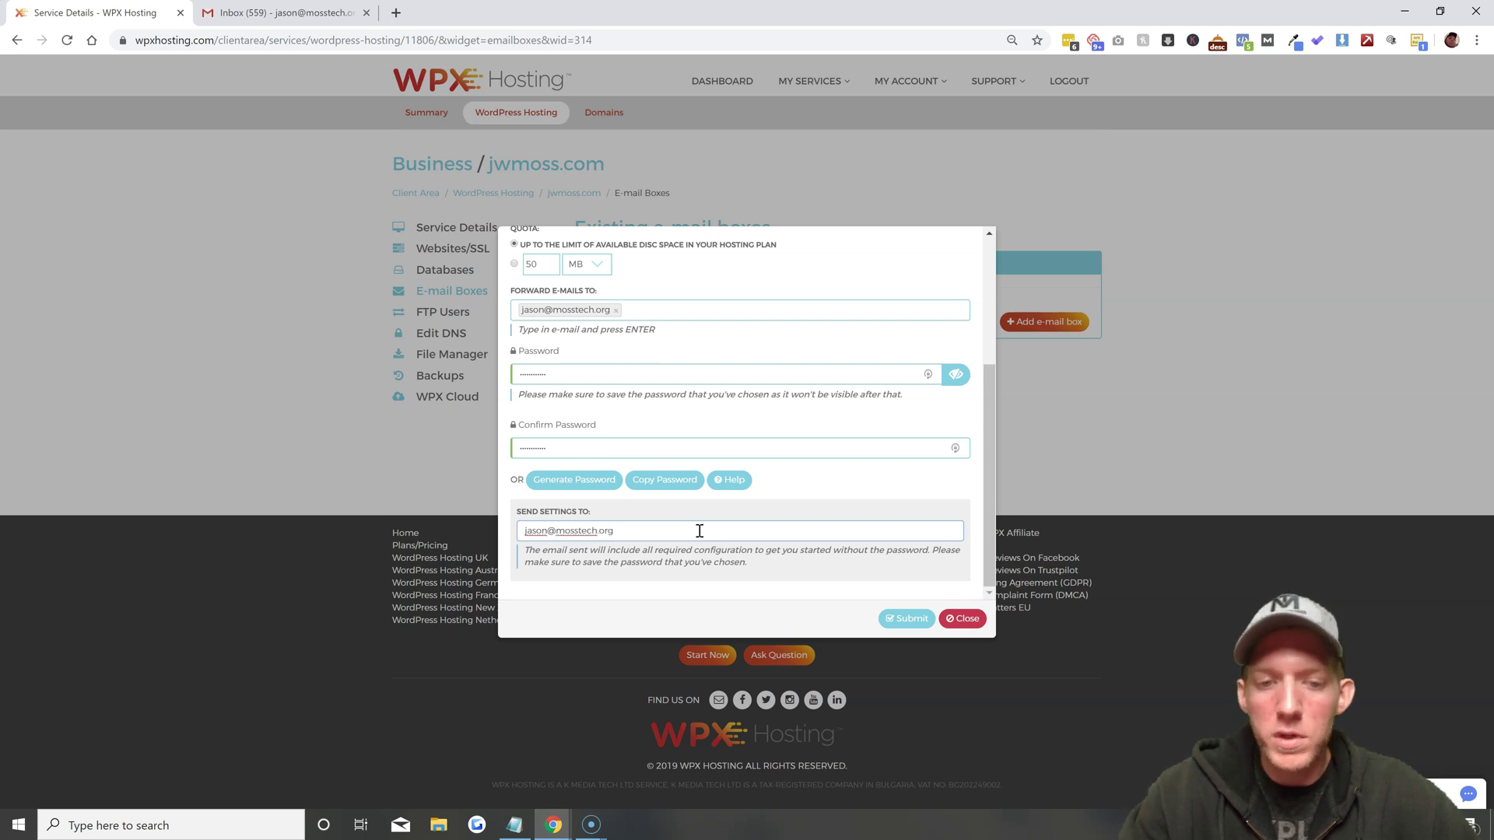
Fill in your own address under Send Settings To and submit the mailbox
{"action": "left_click", "coordinate": [594, 536]}
{"action": "left_click", "coordinate": [912, 620]}
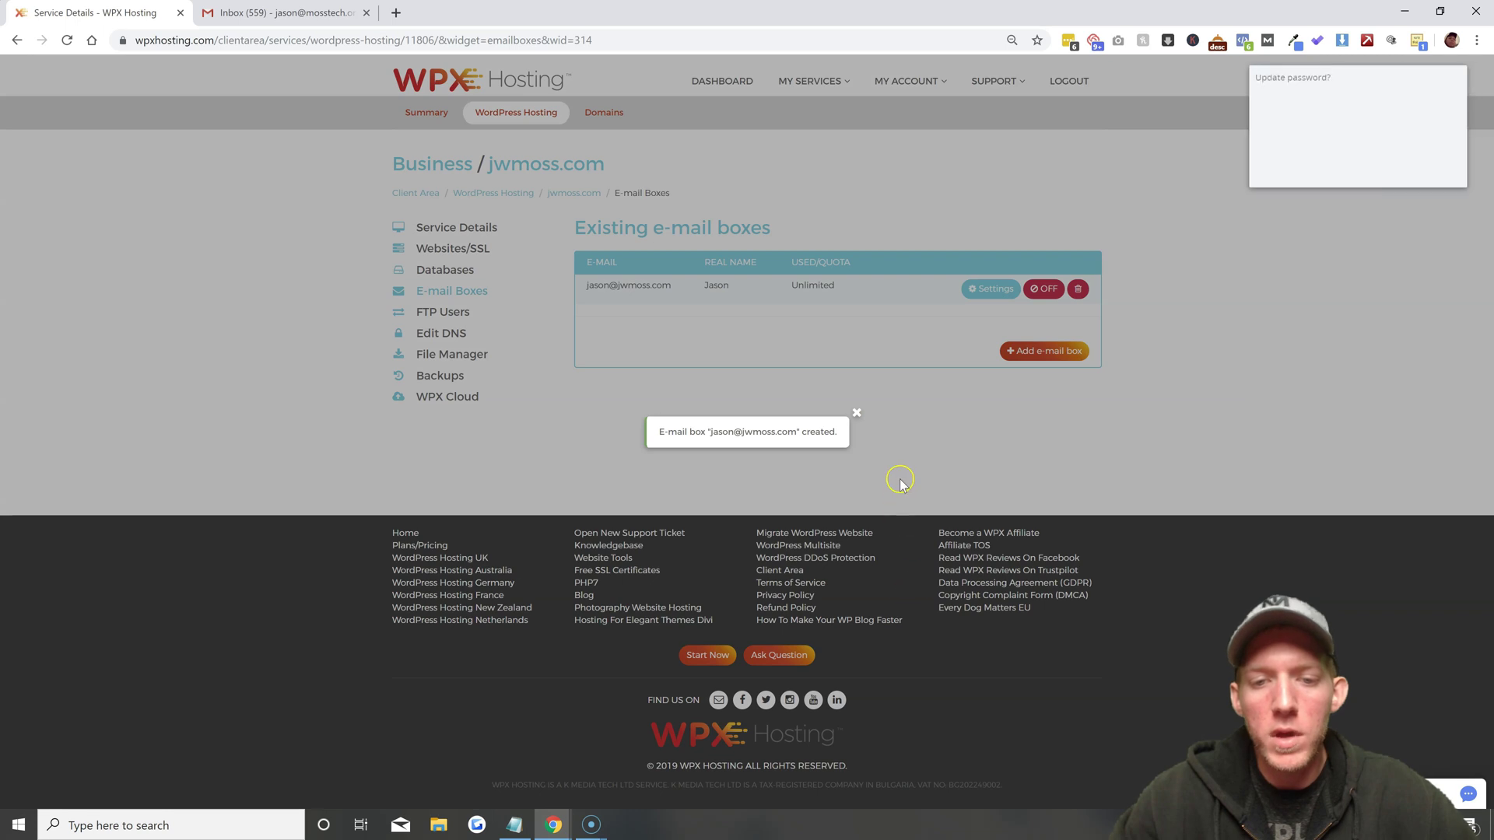
Dismiss the LastPass update prompt and the 'E-mail box created' notice
{"action": "left_click", "coordinate": [900, 482]}
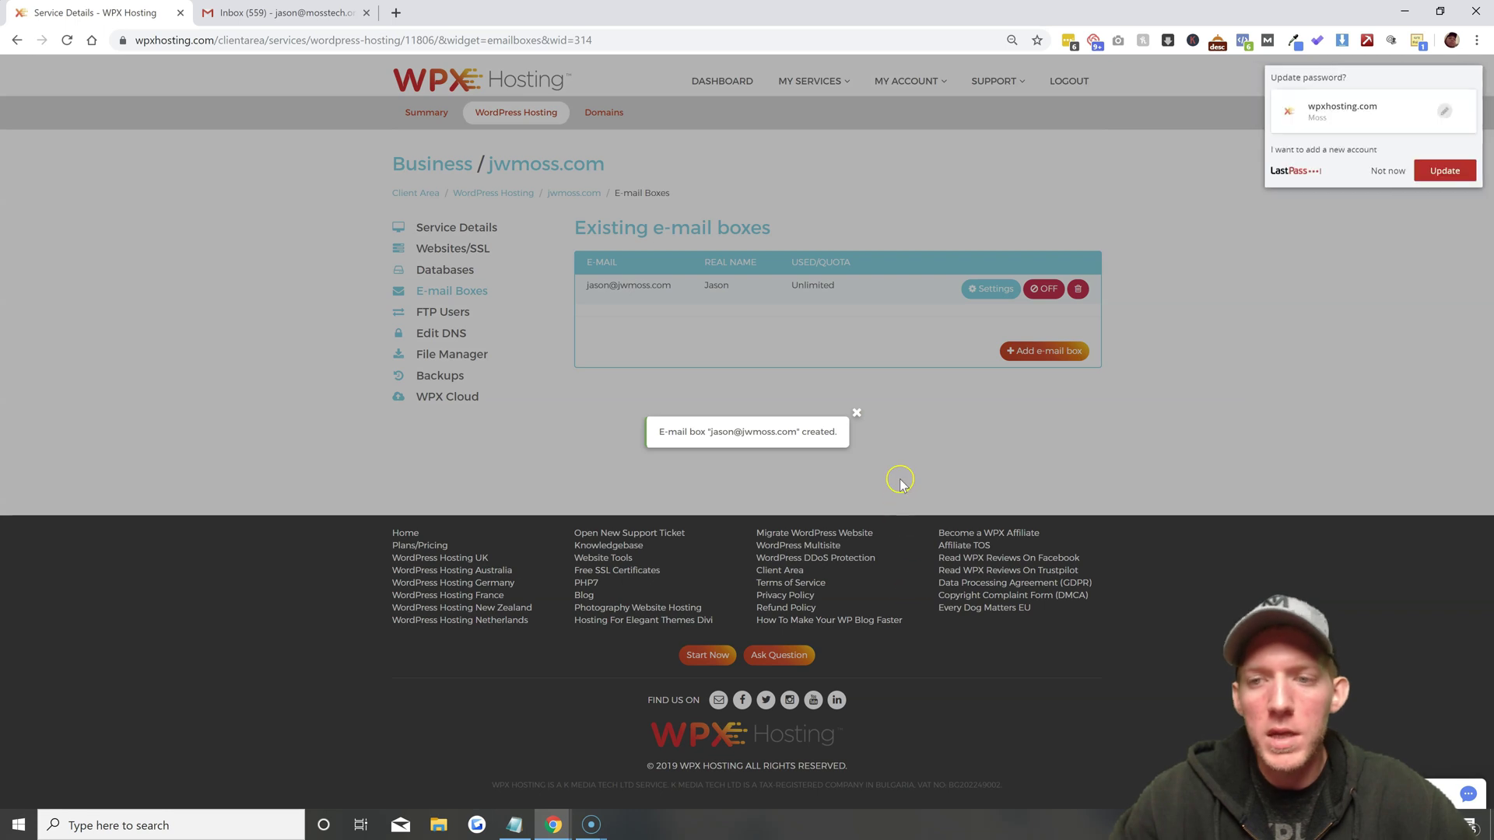
{"action": "left_click", "coordinate": [1388, 170]}
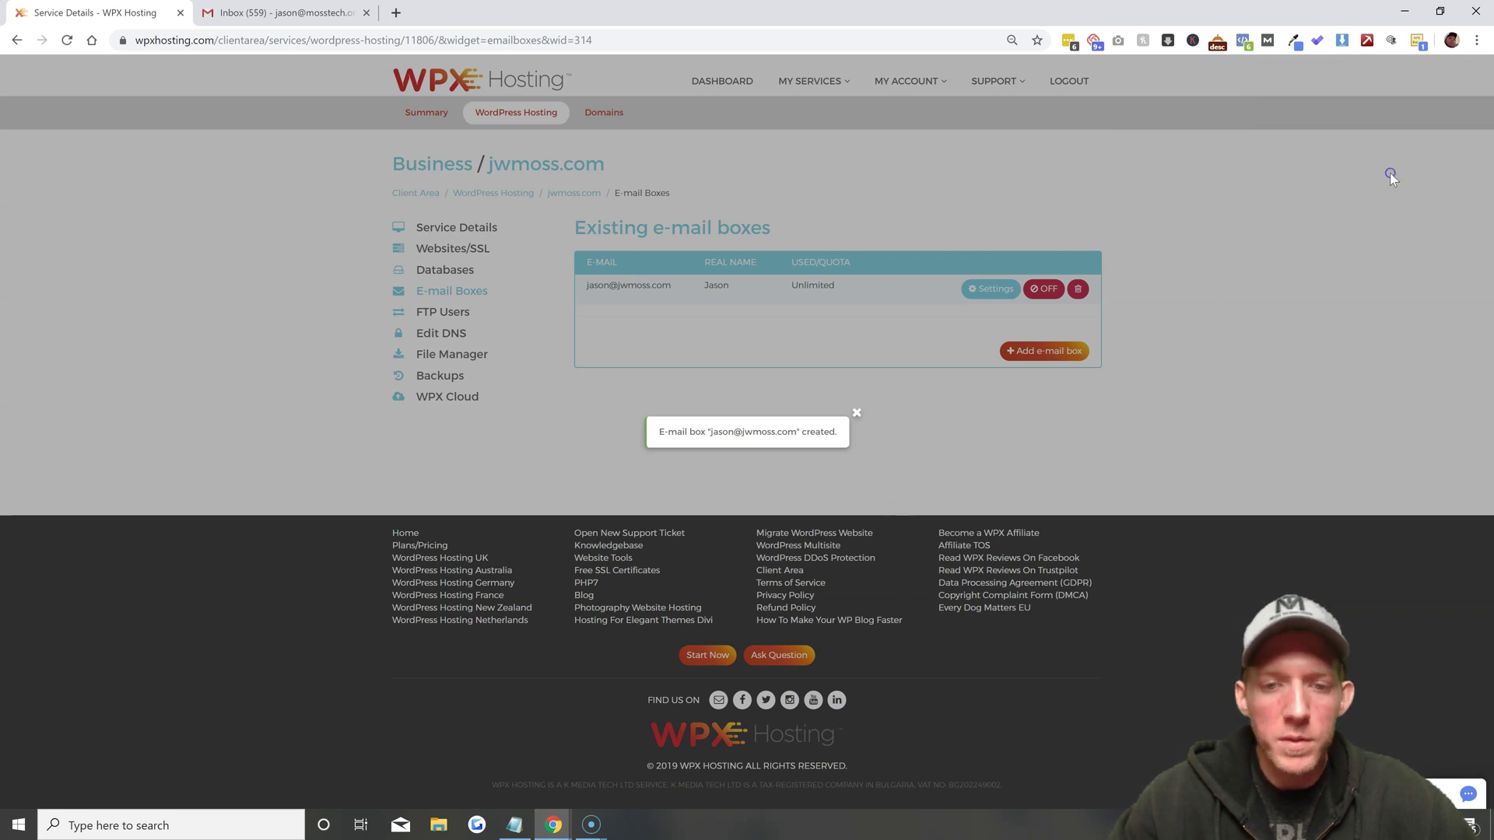
{"action": "left_click", "coordinate": [856, 410]}
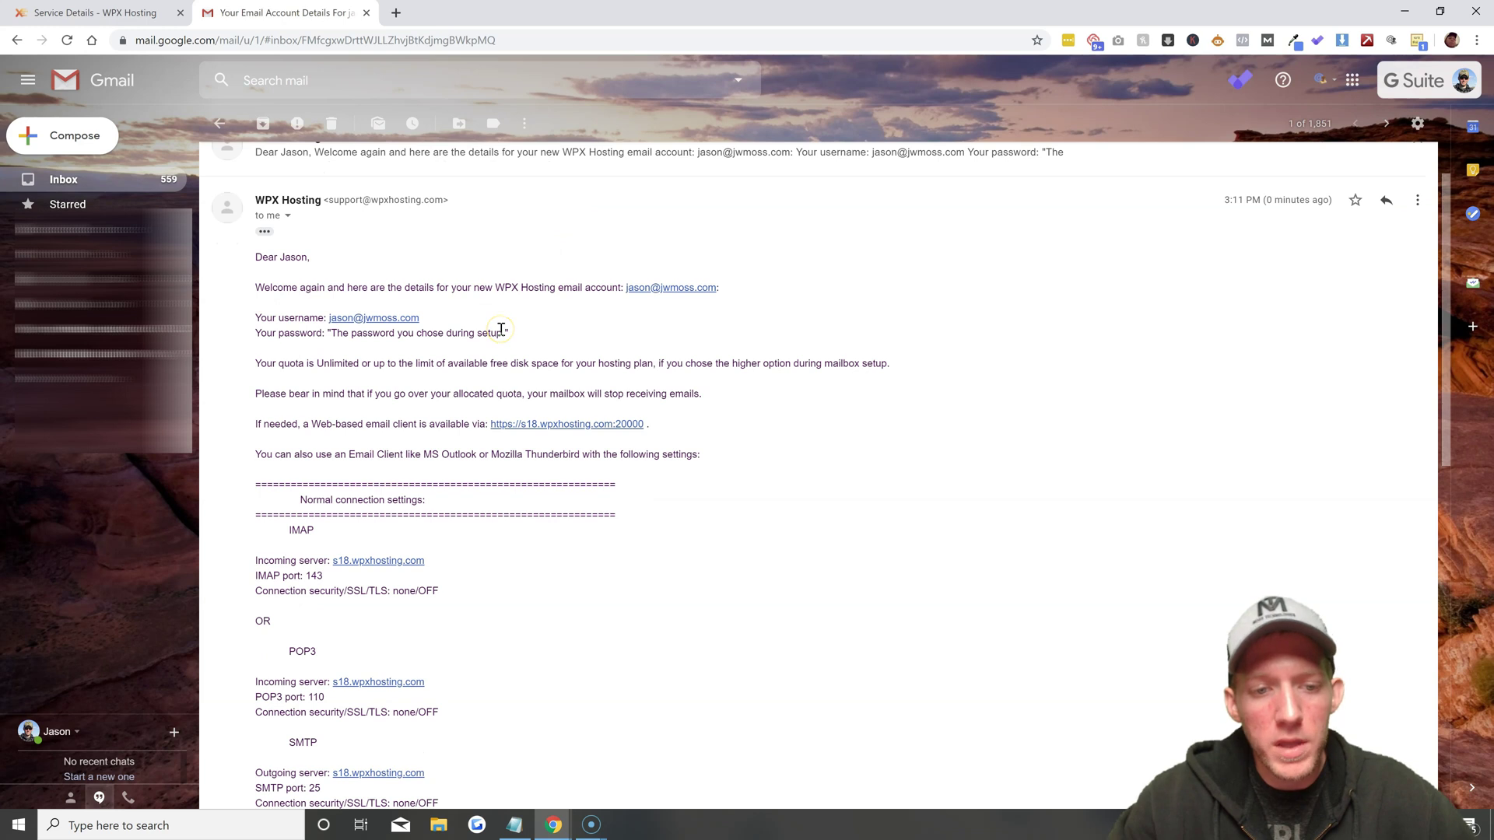
{"action": "scroll", "coordinate": [501, 334], "scroll_direction": "down", "scroll_amount": 1}
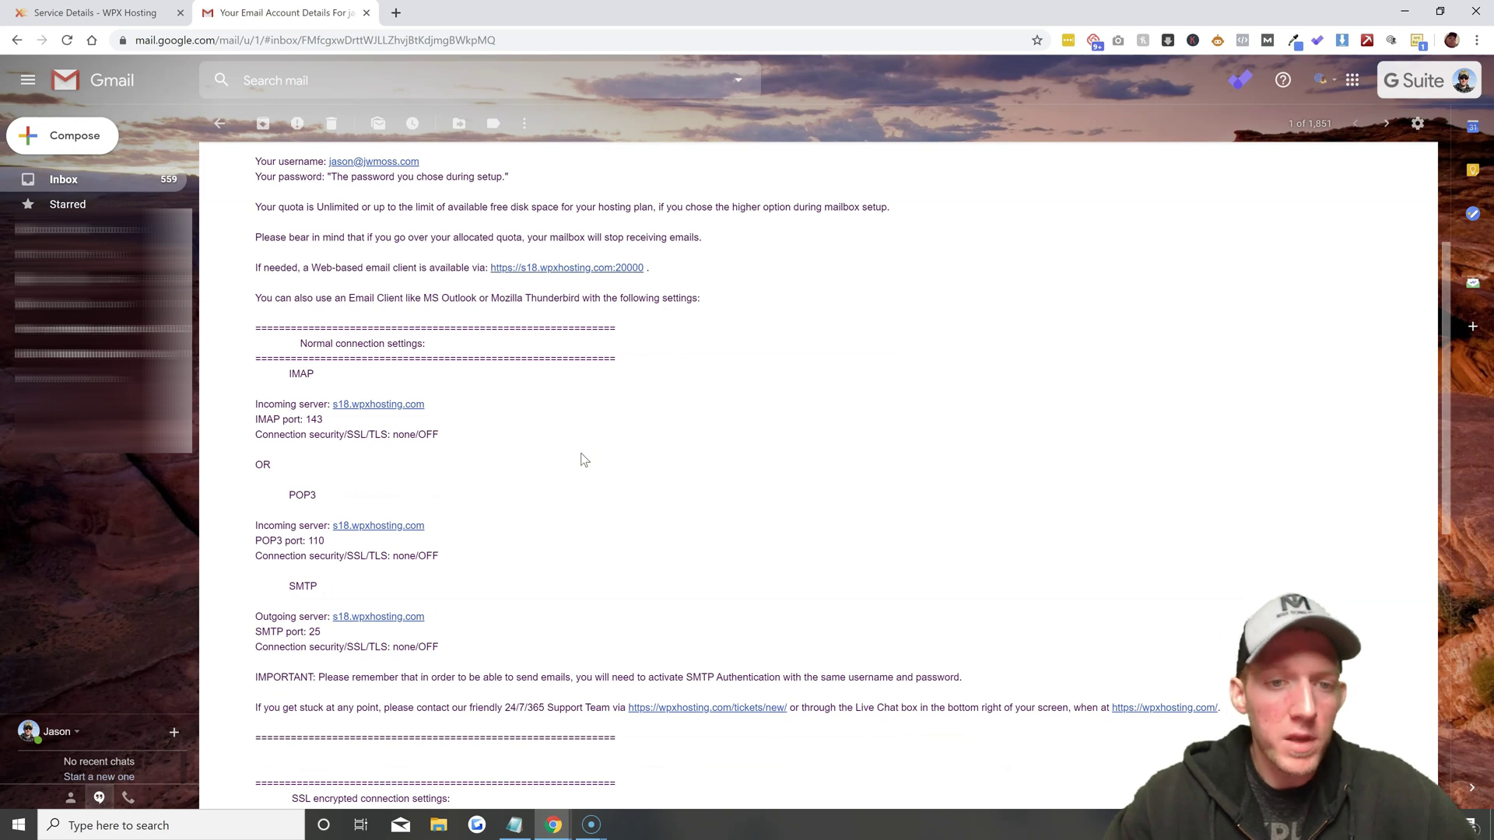
Review the mailbox's IMAP, POP3 and SMTP settings, then open the s18.wpxhosting.com:20000 webmail link
{"action": "scroll", "coordinate": [583, 459], "scroll_direction": "down", "scroll_amount": 1}
{"action": "scroll", "coordinate": [586, 458], "scroll_direction": "down", "scroll_amount": 1}
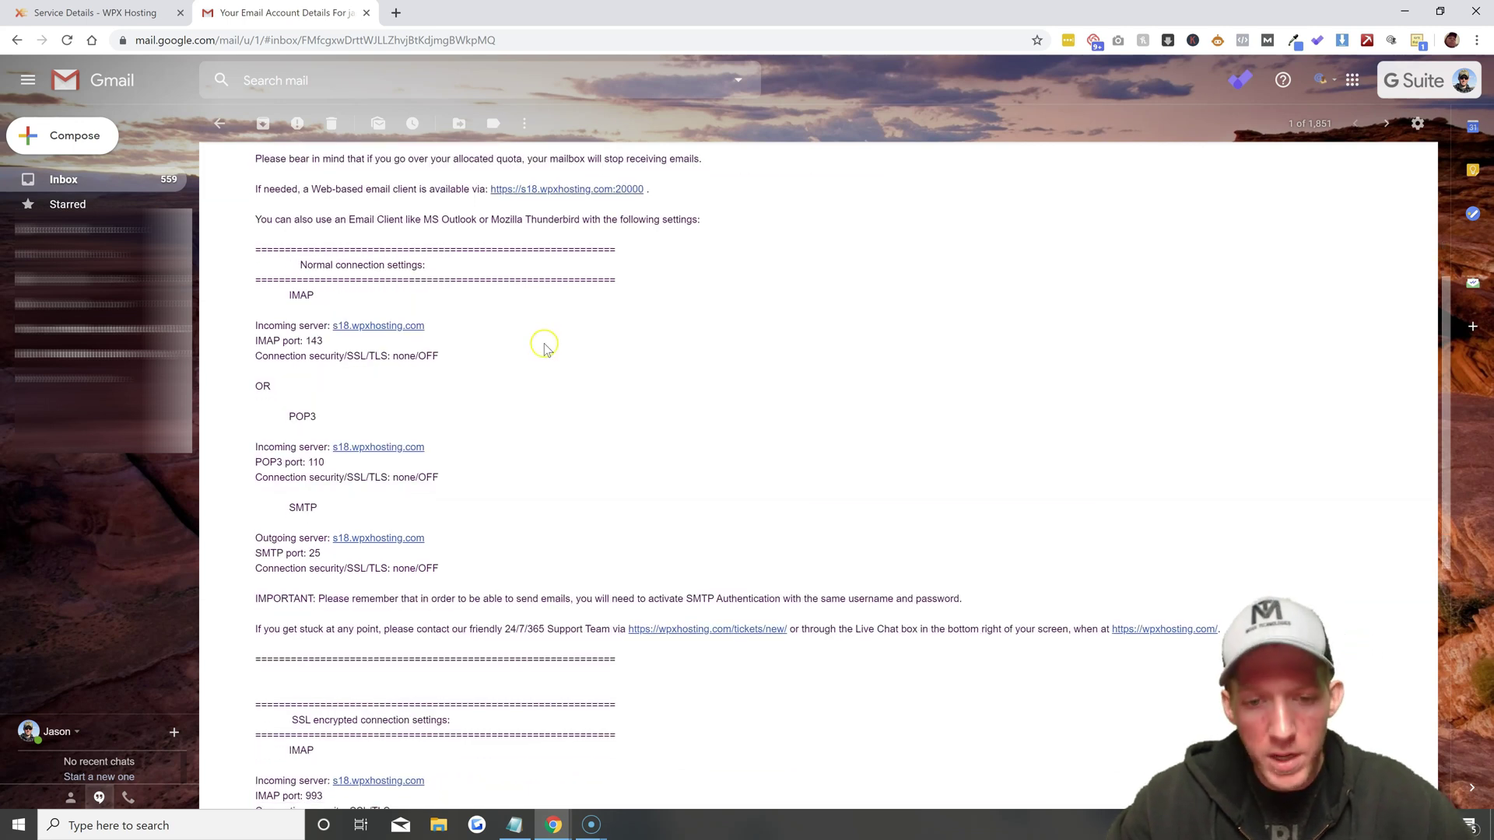
{"action": "scroll", "coordinate": [573, 394], "scroll_direction": "up", "scroll_amount": 1}
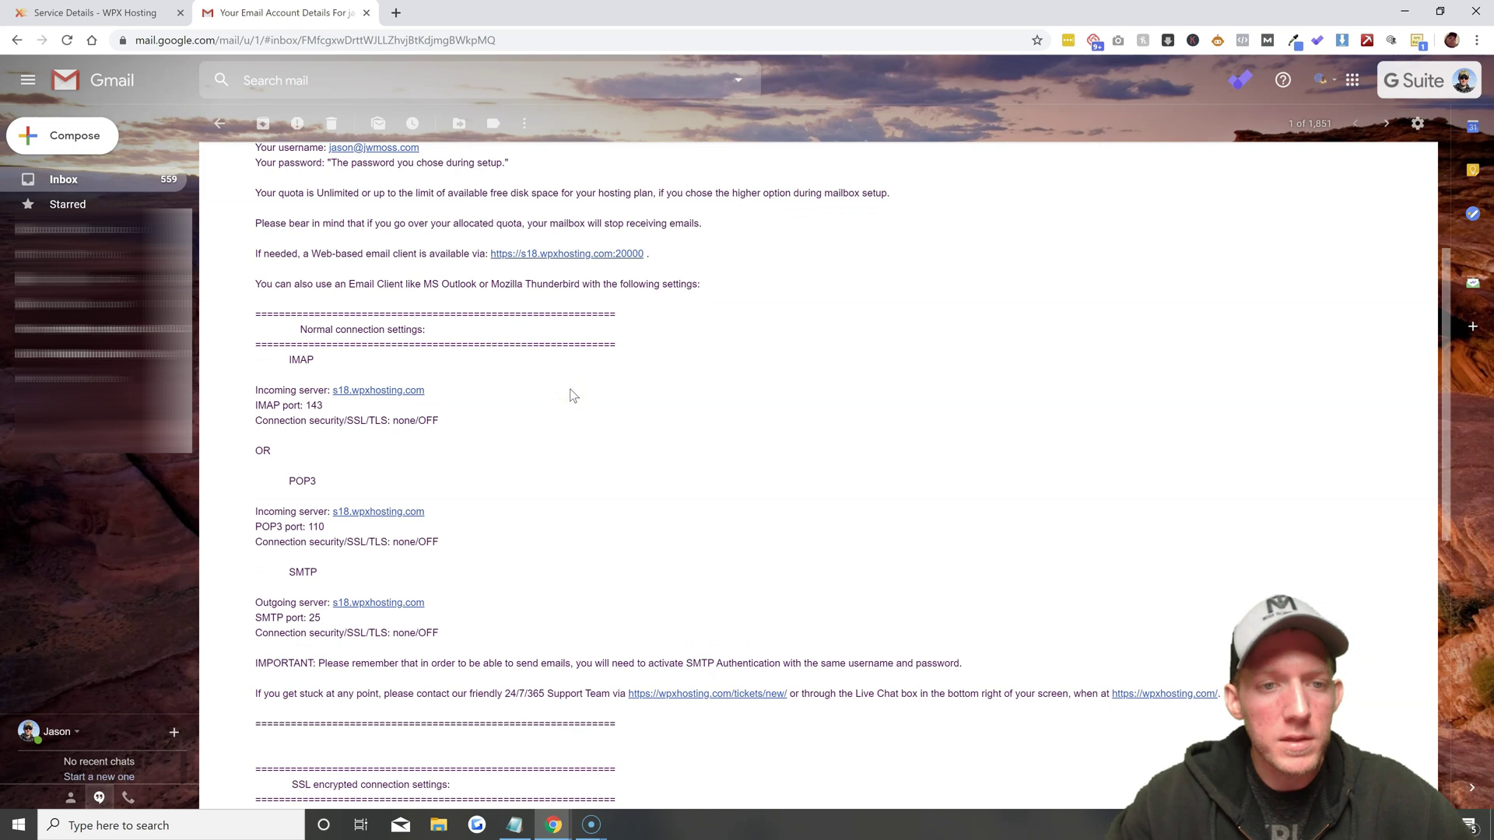
{"action": "scroll", "coordinate": [571, 395], "scroll_direction": "up", "scroll_amount": 2}
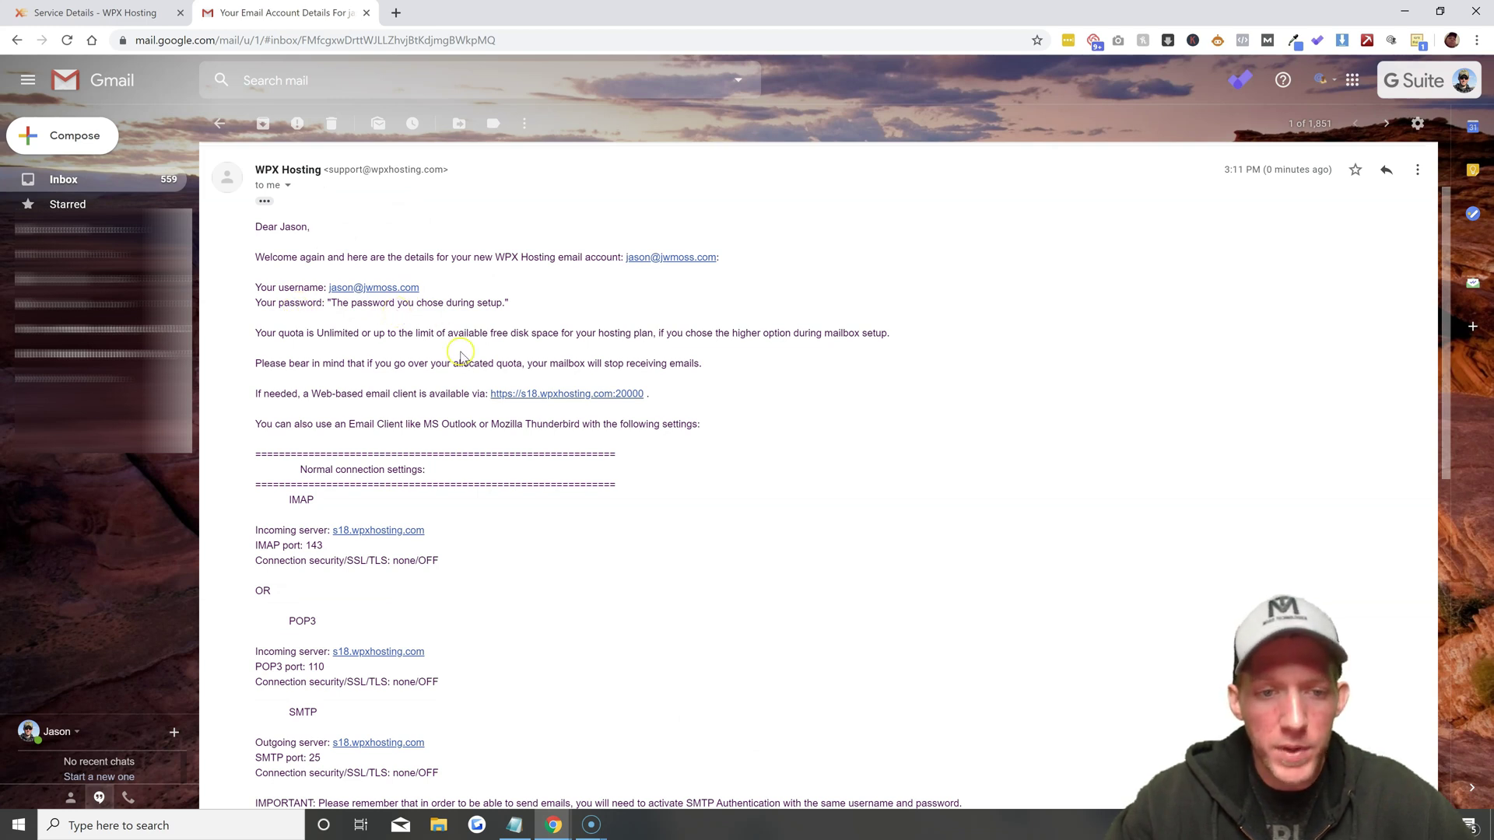
{"action": "left_click", "coordinate": [563, 394]}
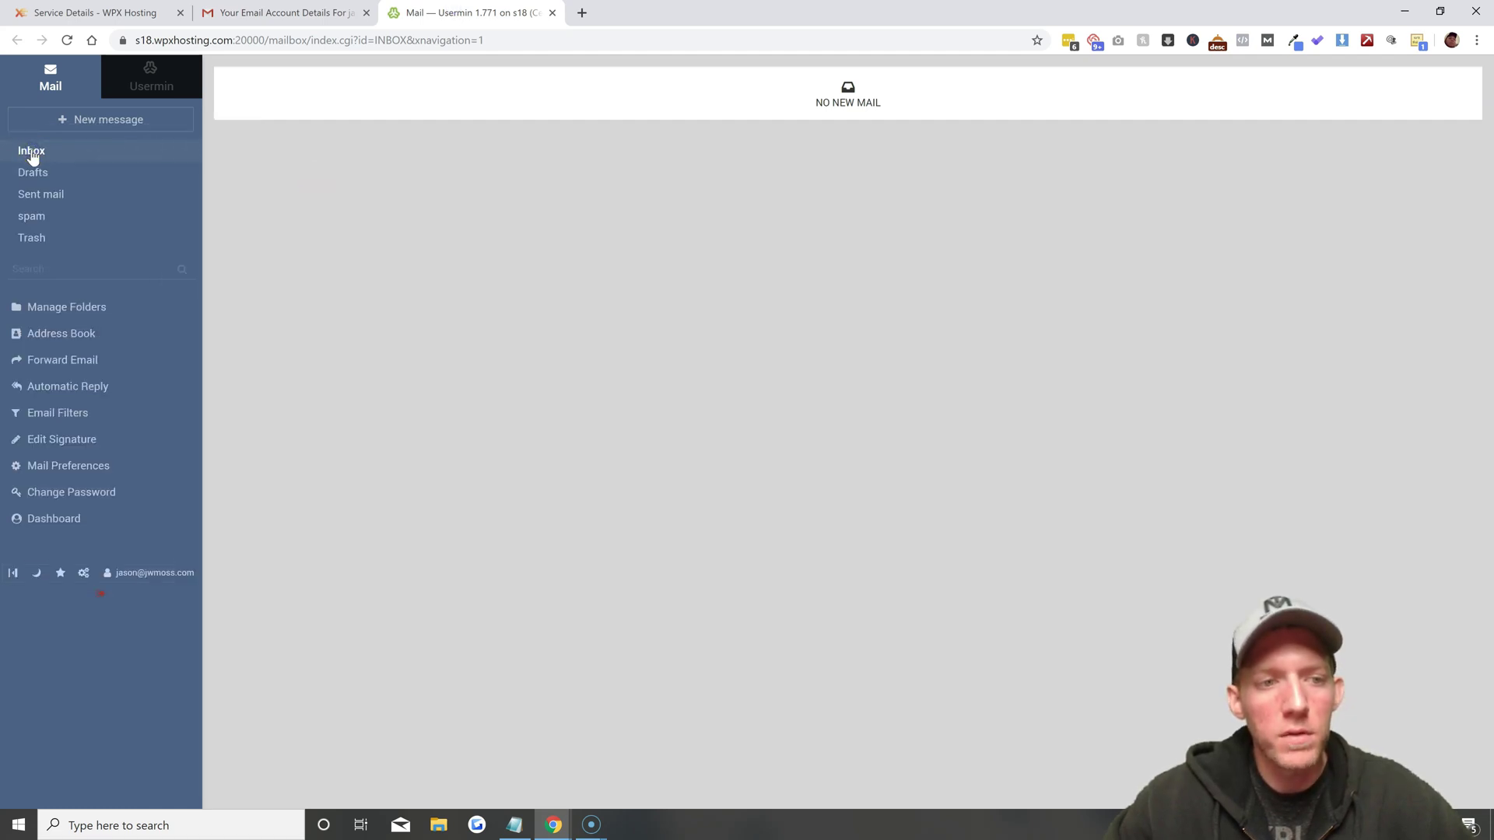
Refresh the Inbox and open the 'test' message dated 21/10/2019 15:12
{"action": "left_click", "coordinate": [32, 153]}
{"action": "left_click", "coordinate": [567, 126]}
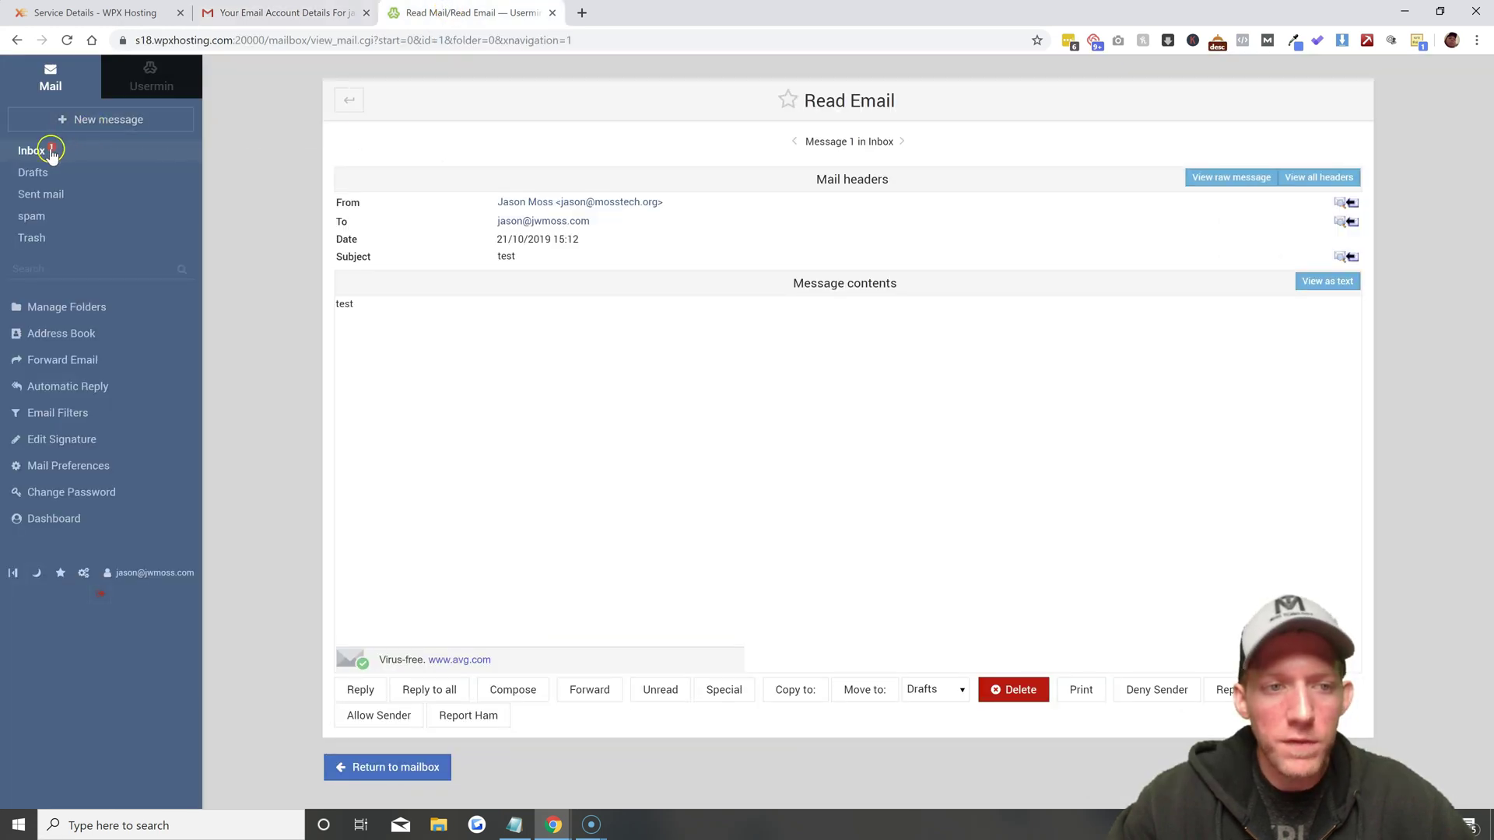
{"action": "left_click", "coordinate": [32, 151]}
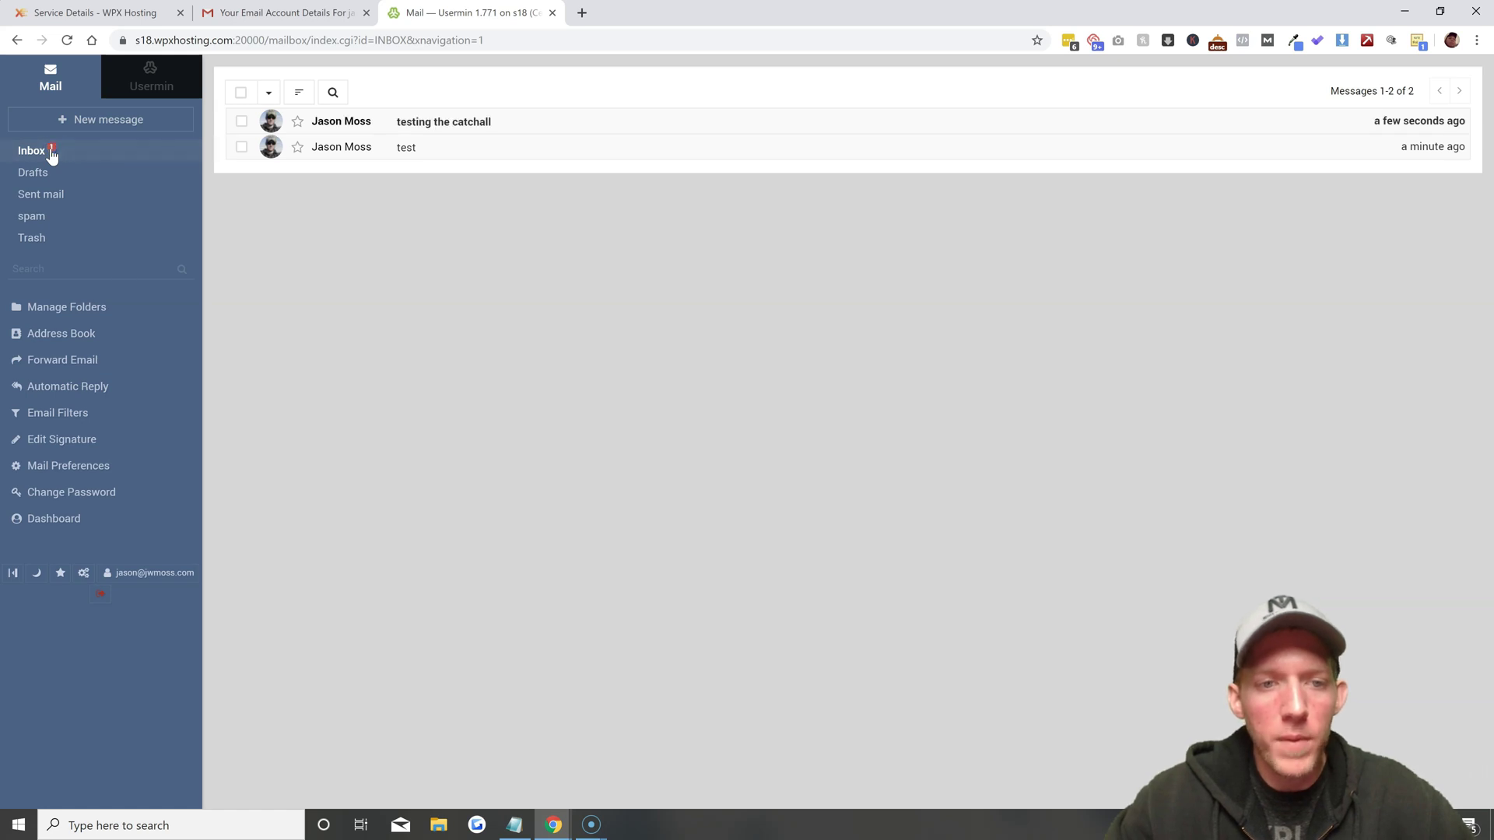
{"action": "left_click", "coordinate": [577, 127]}
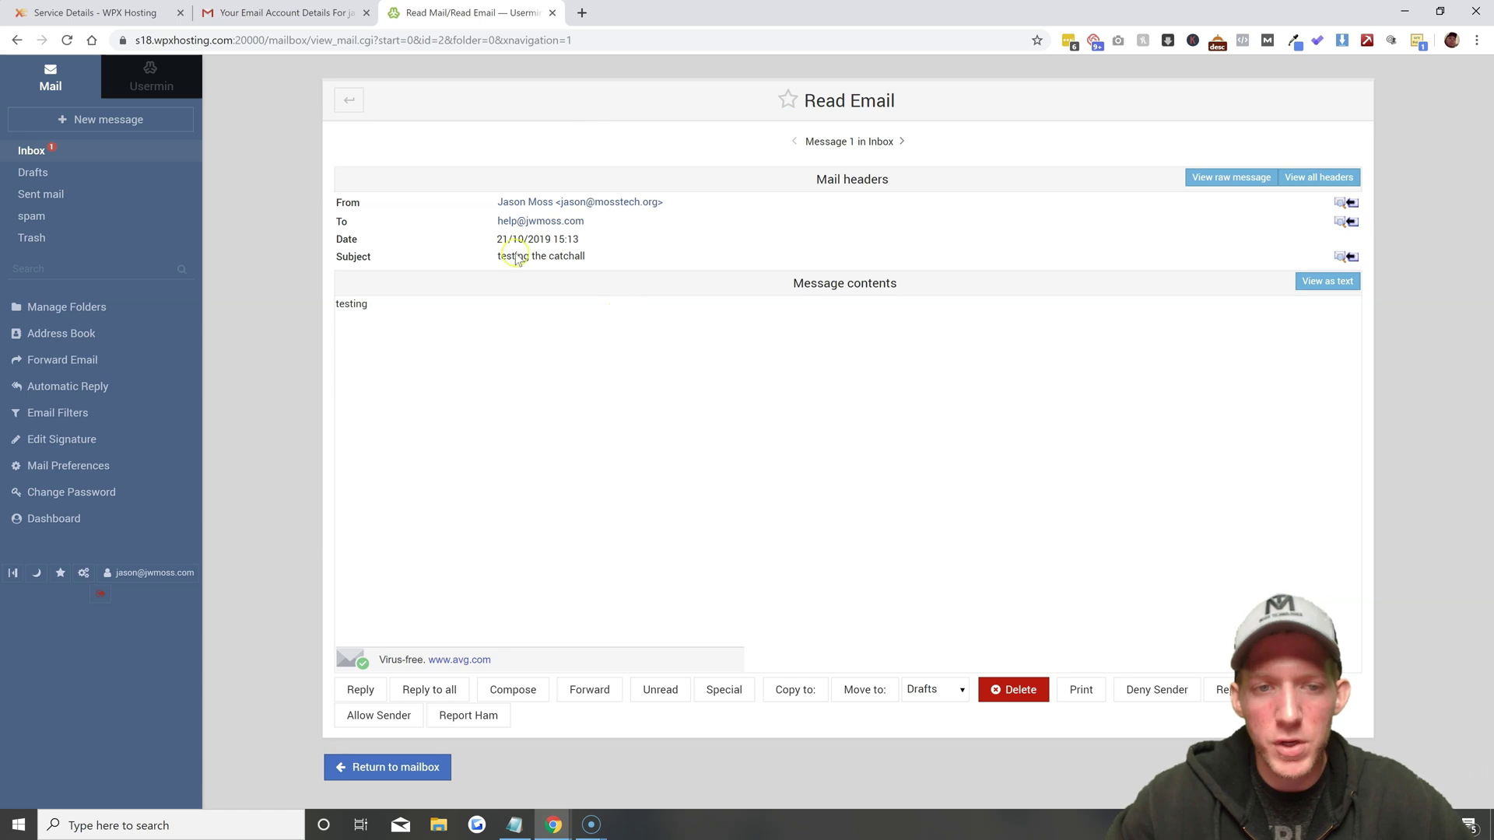